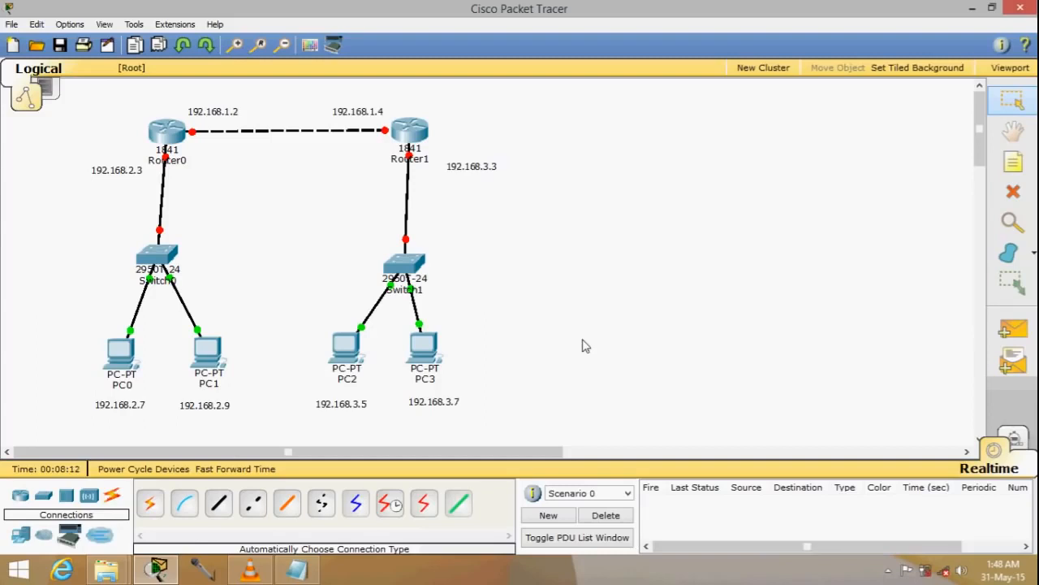
Open a blank Notepad window and move it clear of the routers in the network diagram
{"action": "mouse_move", "coordinate": [428, 147]}
{"action": "mouse_move", "coordinate": [429, 279]}
{"action": "key", "text": "super+r"}
{"action": "key", "text": "Return"}
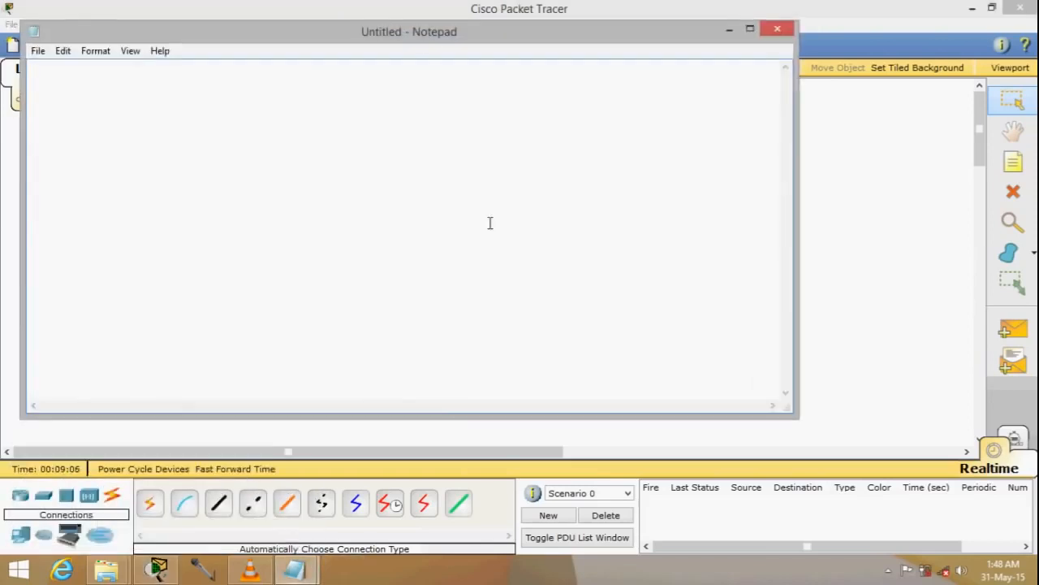
{"action": "left_click_drag", "start_coordinate": [426, 38], "coordinate": [653, 210]}
List the routing types Default, Static and Dynamic on separate lines in the note
{"action": "type", "text": "Defa"}
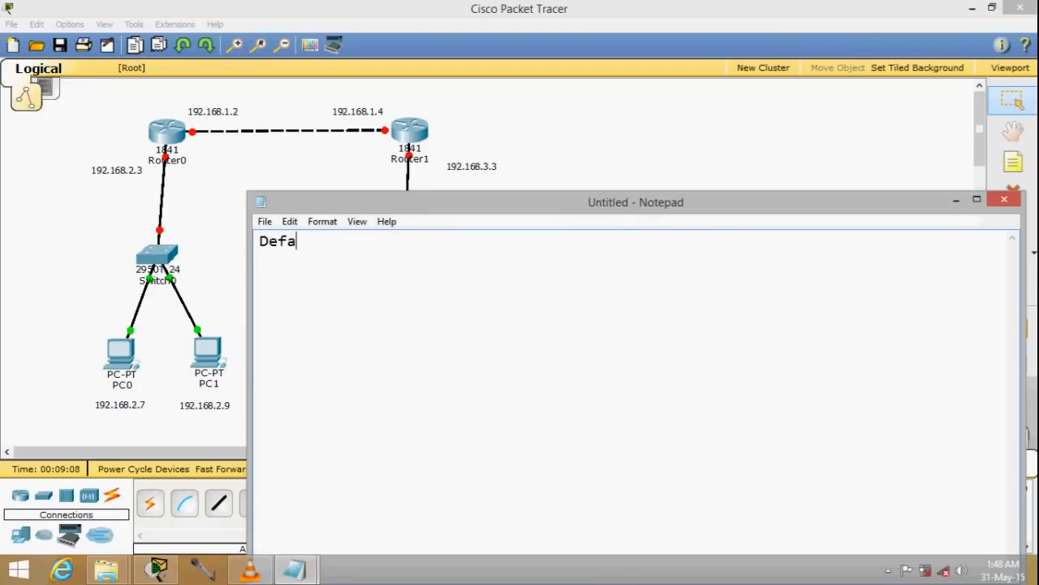
{"action": "type", "text": "ult"}
{"action": "key", "text": "Return"}
{"action": "type", "text": "Static"}
{"action": "key", "text": "Return"}
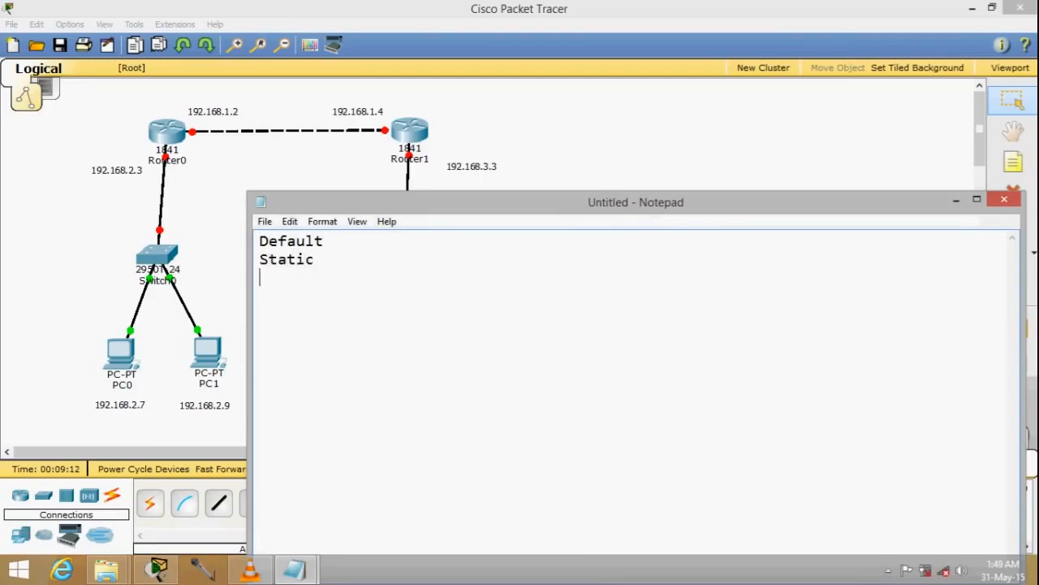
{"action": "type", "text": "Dyna,i"}
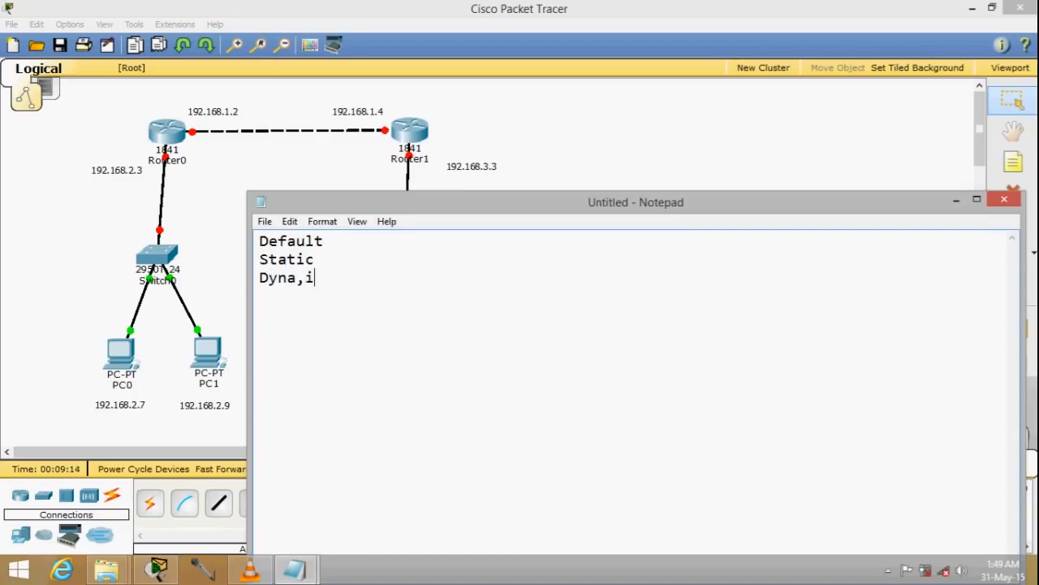
{"action": "key", "text": "BackSpace"}
{"action": "key", "text": "BackSpace"}
{"action": "type", "text": "mic"}
Move the note off the topology, highlight the Default and Static entries in turn, and return to Packet Tracer
{"action": "left_click_drag", "start_coordinate": [580, 195], "coordinate": [663, 232]}
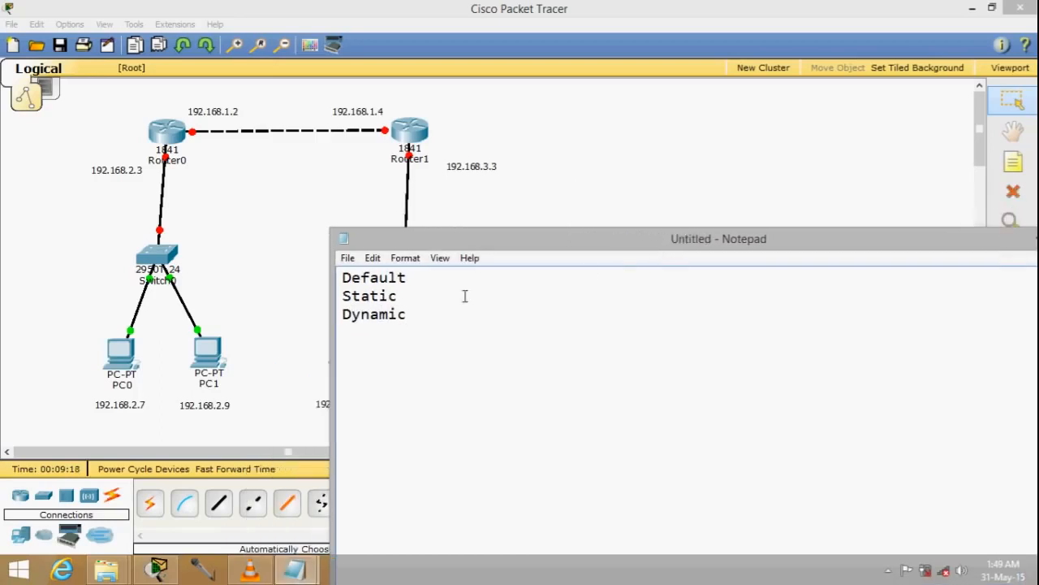
{"action": "left_click_drag", "start_coordinate": [379, 277], "coordinate": [350, 277]}
{"action": "left_click", "coordinate": [443, 313]}
{"action": "left_click_drag", "start_coordinate": [448, 244], "coordinate": [564, 384]}
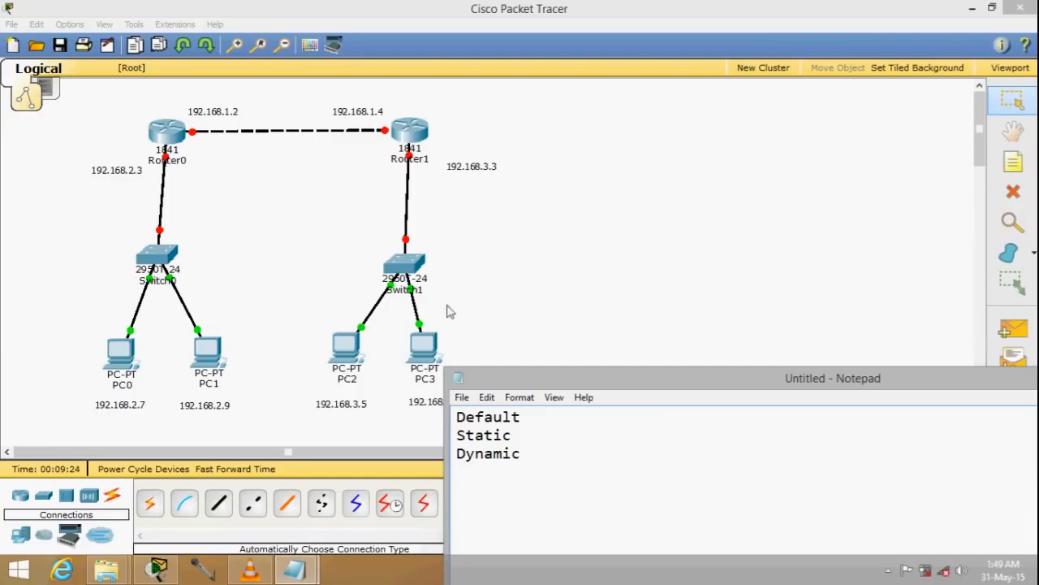
{"action": "double_click", "coordinate": [528, 418]}
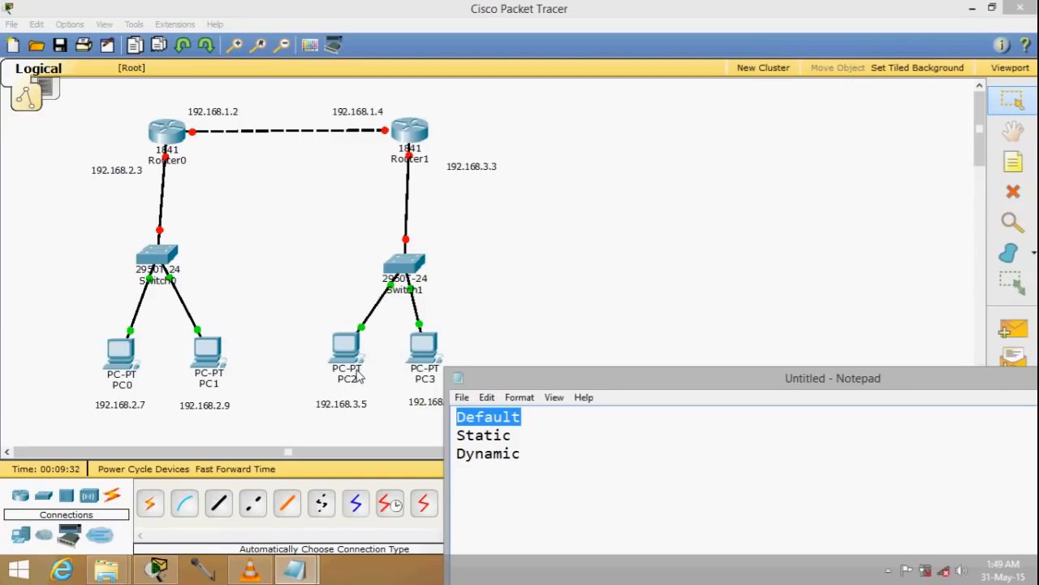
{"action": "double_click", "coordinate": [481, 435]}
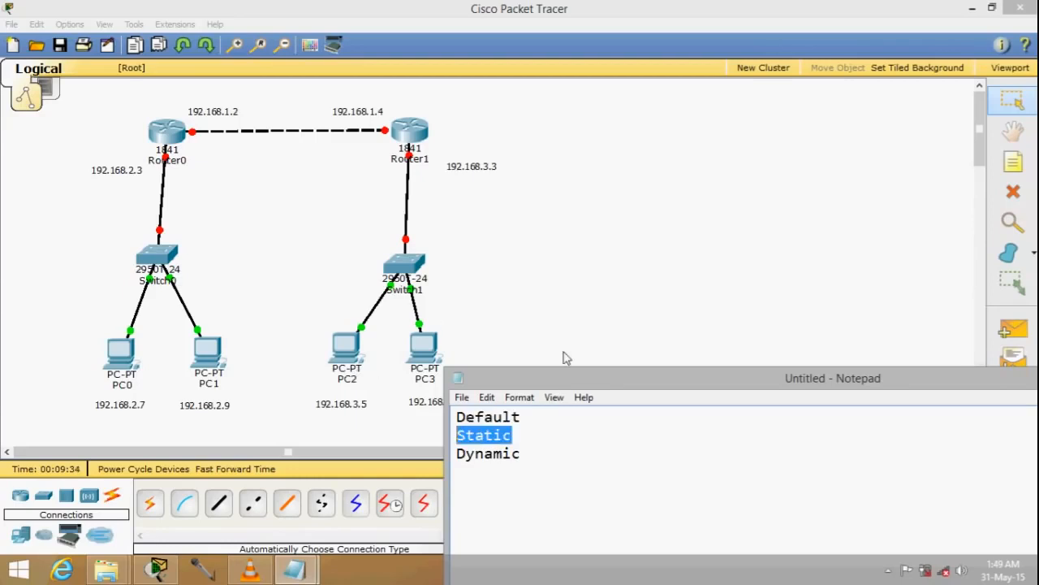
{"action": "left_click", "coordinate": [591, 262]}
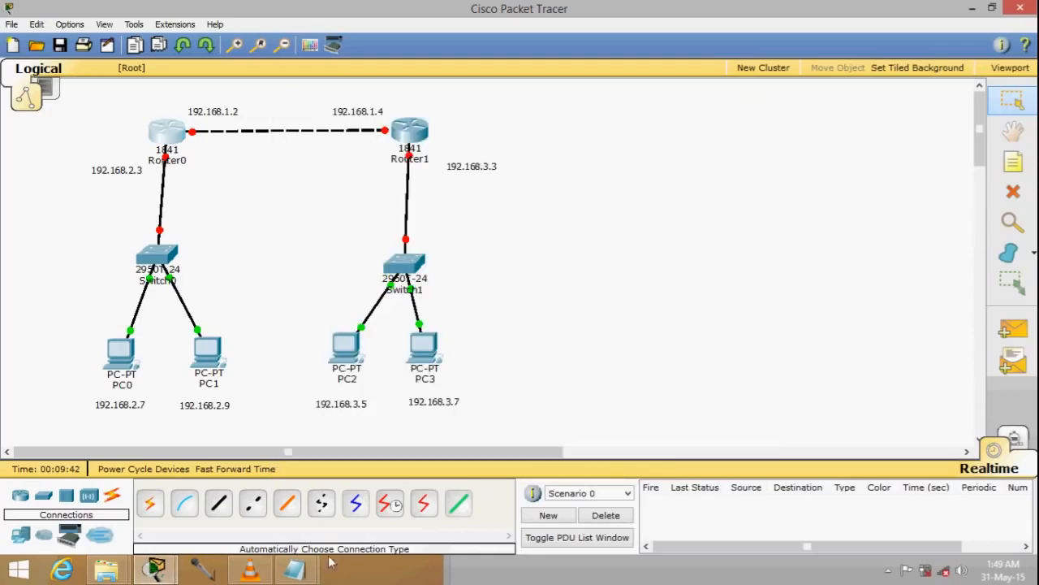
Turn on Router0's FastEthernet0/0 port and assign it IP address 192.168.1.2 with subnet mask 255.255.255.0
{"action": "left_click", "coordinate": [154, 569]}
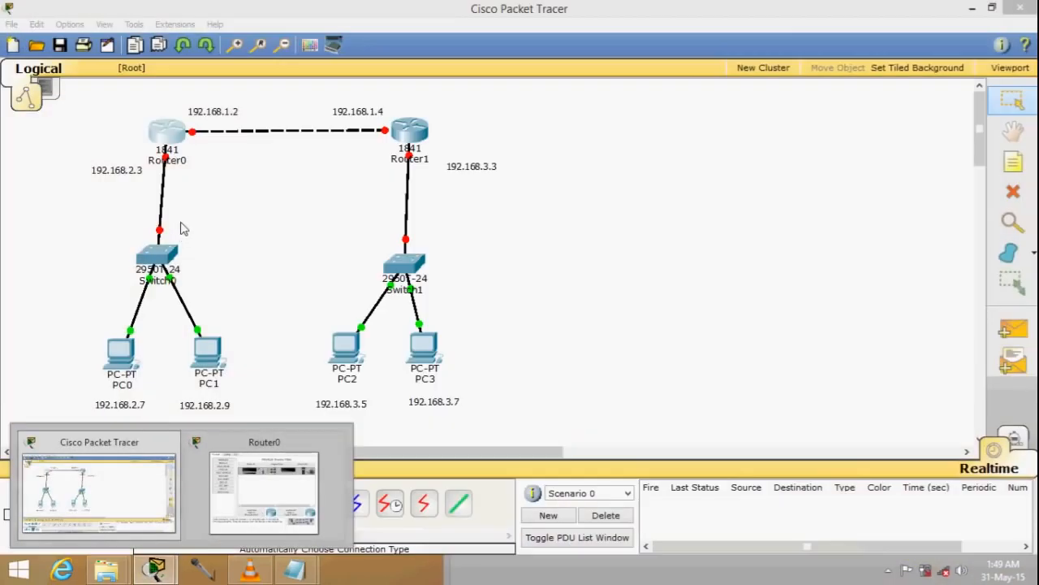
{"action": "left_click", "coordinate": [183, 229]}
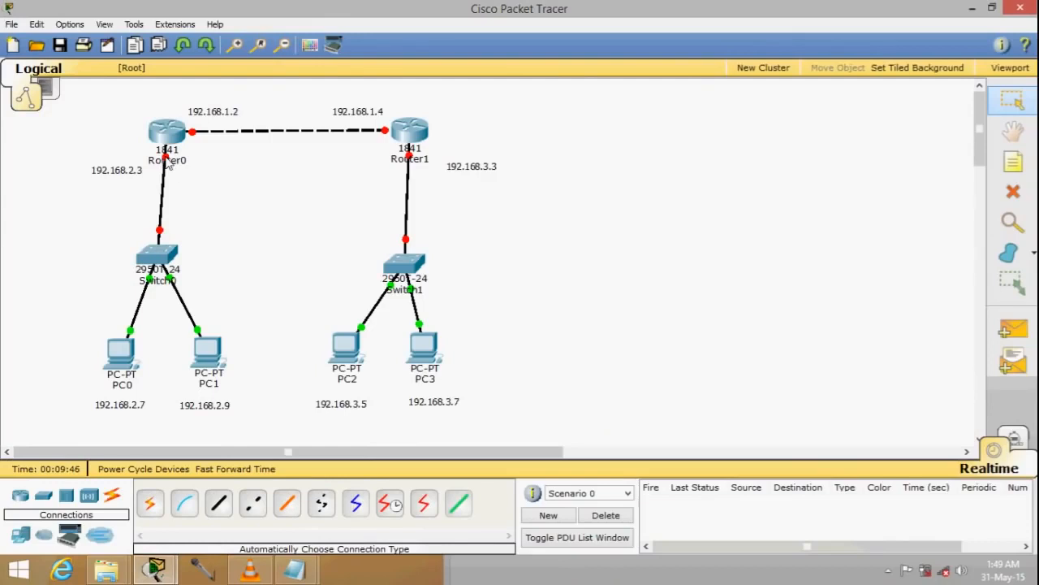
{"action": "mouse_move", "coordinate": [165, 157]}
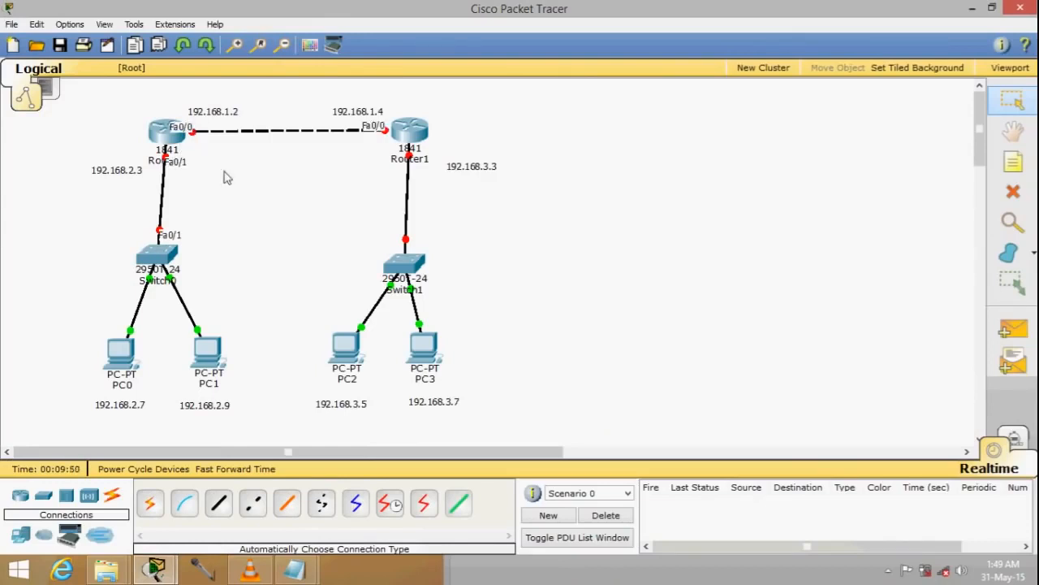
{"action": "mouse_move", "coordinate": [154, 568]}
{"action": "left_click", "coordinate": [262, 491]}
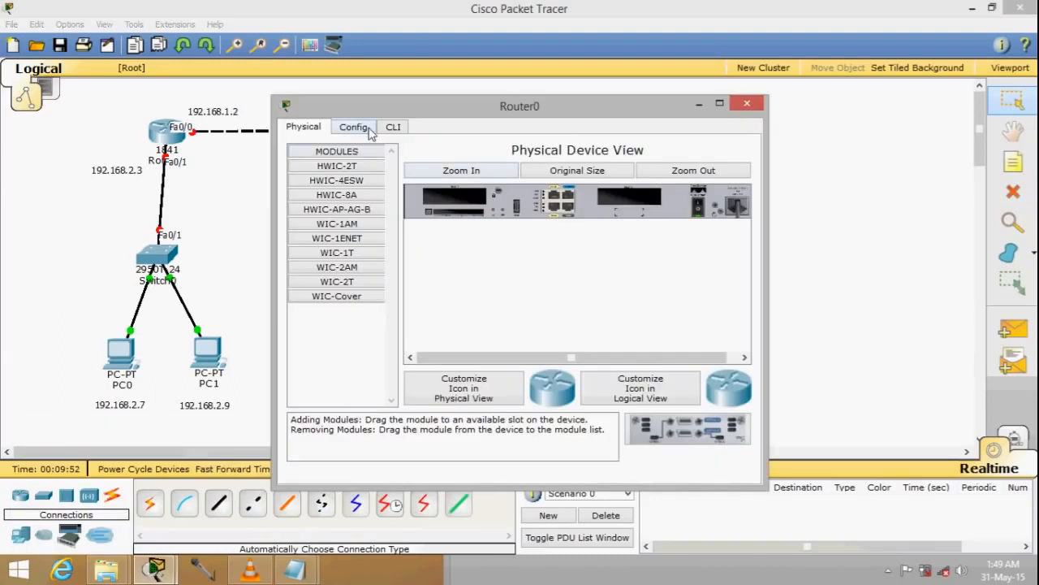
{"action": "left_click", "coordinate": [365, 129]}
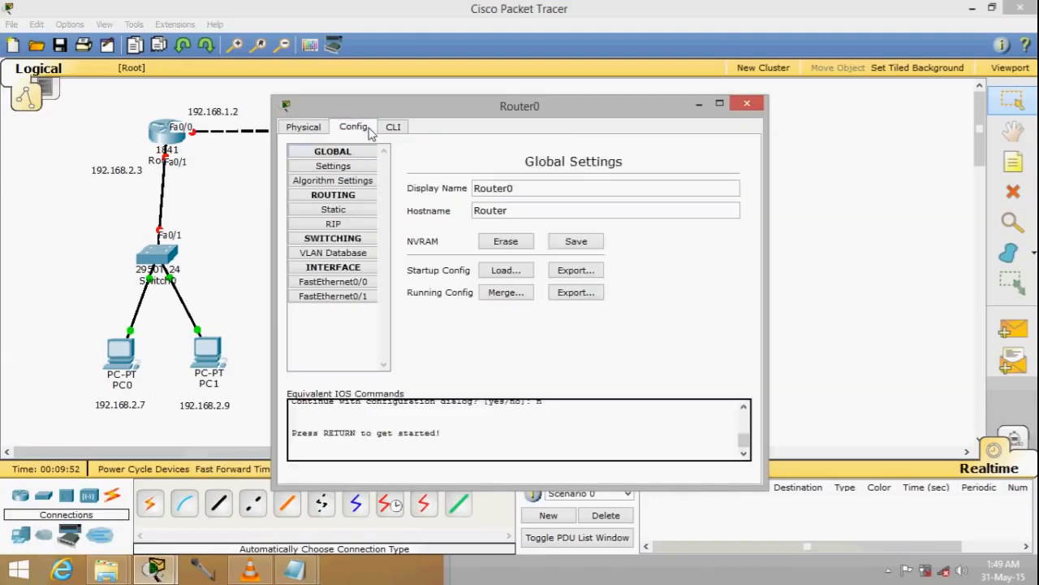
{"action": "left_click", "coordinate": [340, 284]}
{"action": "left_click_drag", "start_coordinate": [539, 111], "coordinate": [621, 130]}
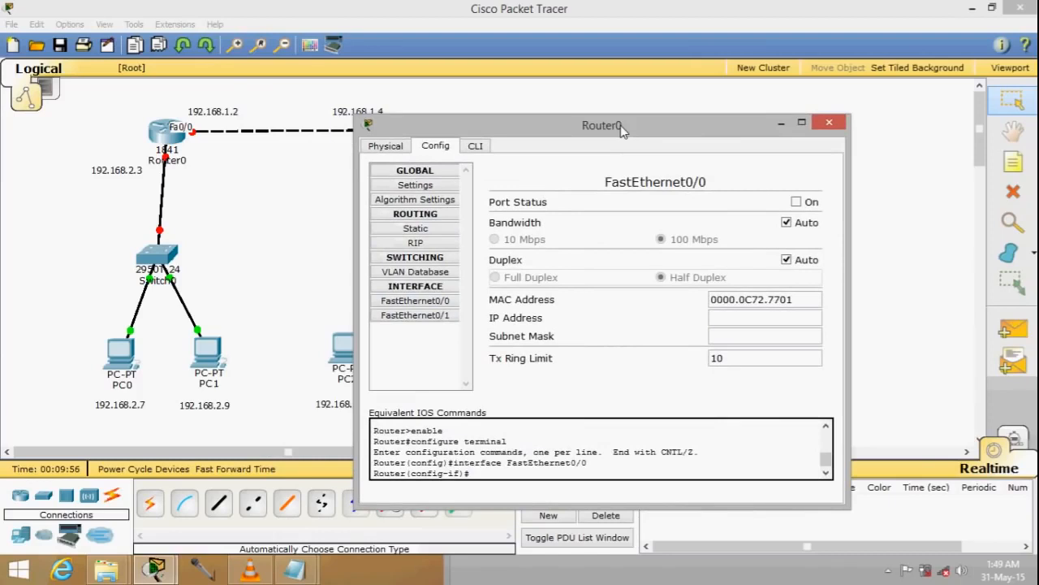
{"action": "left_click", "coordinate": [808, 202]}
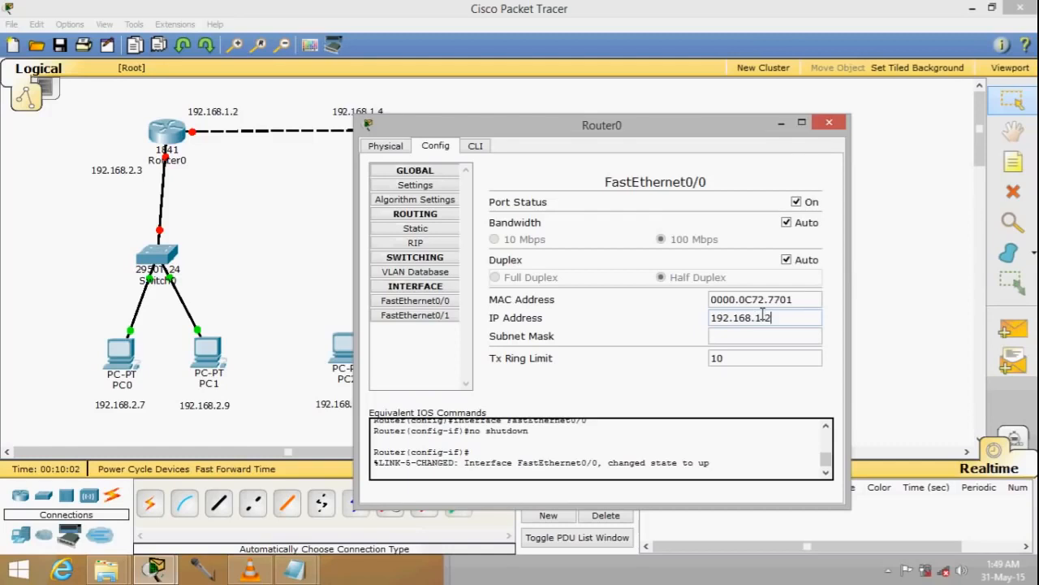
{"action": "key", "text": "Tab"}
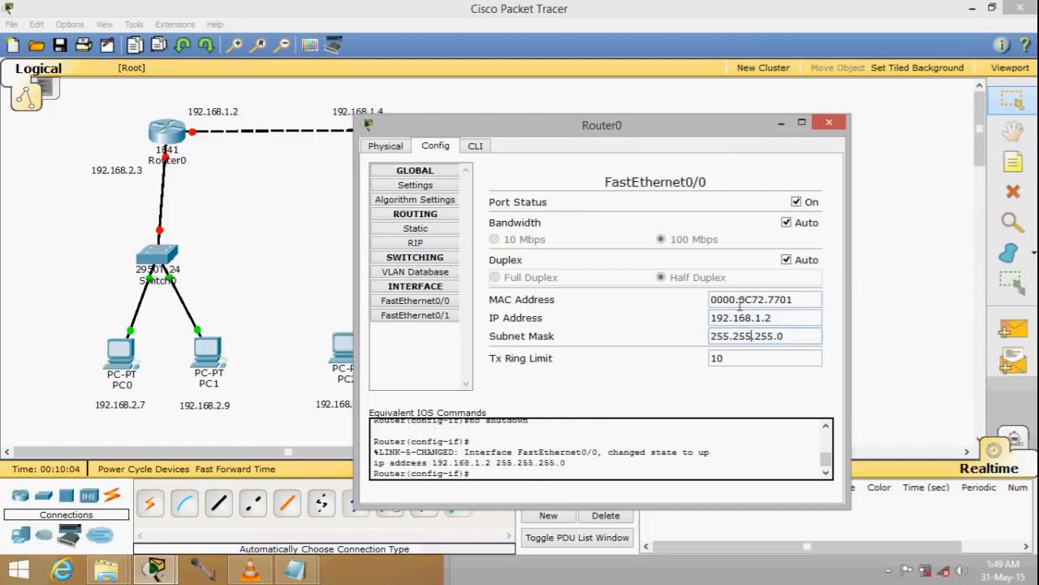
Assign IP address 192.168.2.3 with subnet mask 255.255.255.0 to Router0's FastEthernet0/1 and close the router's window
{"action": "left_click", "coordinate": [436, 317]}
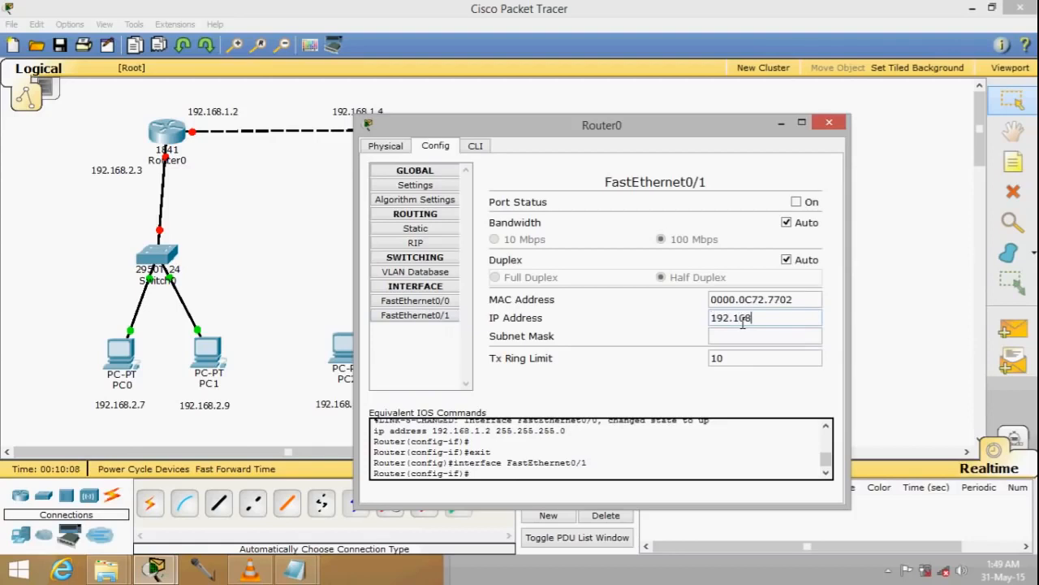
{"action": "left_click", "coordinate": [742, 319]}
{"action": "type", "text": "192.168.2.3"}
{"action": "left_click", "coordinate": [747, 336]}
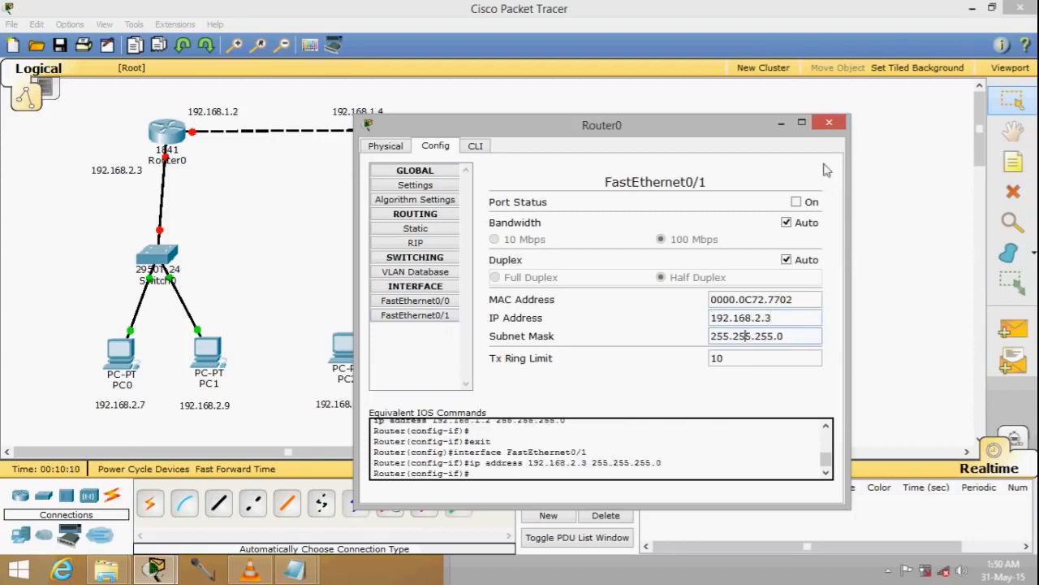
{"action": "left_click", "coordinate": [829, 122]}
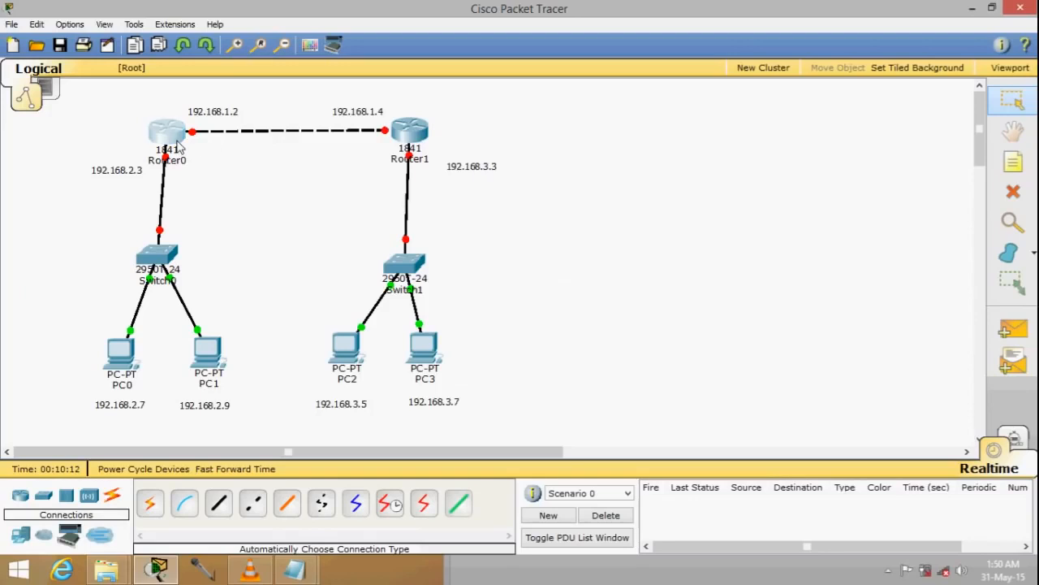
Reopen Router0's configuration, turn on the FastEthernet0/1 port, check FastEthernet0/0 and close the window
{"action": "mouse_move", "coordinate": [158, 572]}
{"action": "left_click", "coordinate": [321, 483]}
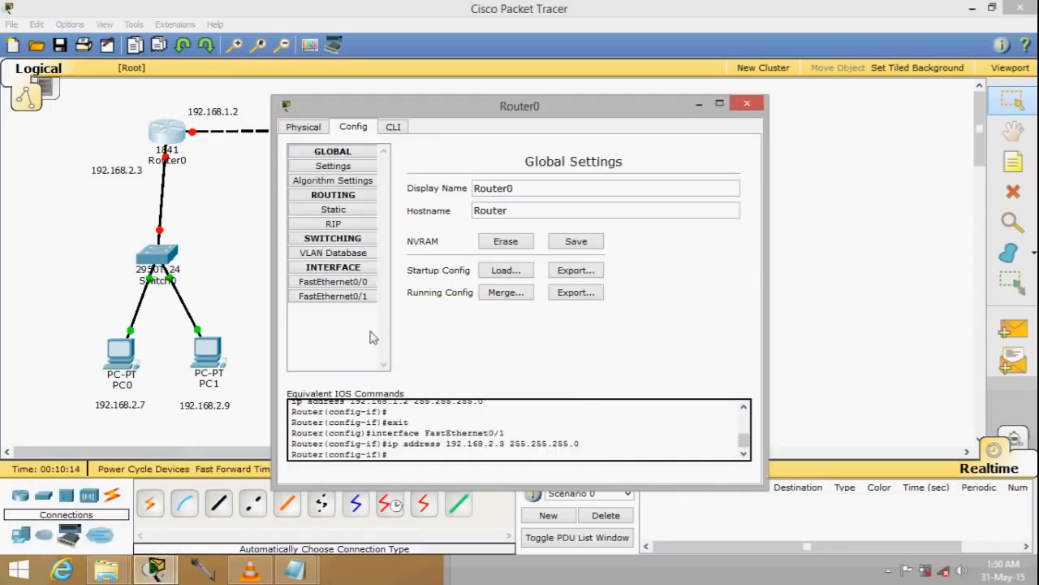
{"action": "left_click", "coordinate": [357, 296]}
{"action": "left_click", "coordinate": [729, 185]}
{"action": "left_click", "coordinate": [370, 282]}
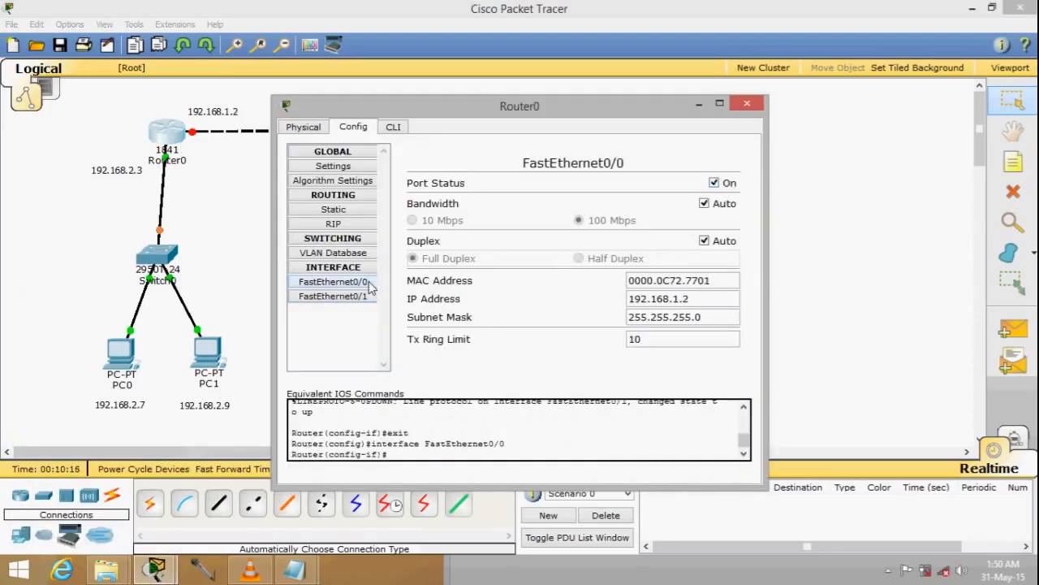
{"action": "left_click", "coordinate": [748, 104]}
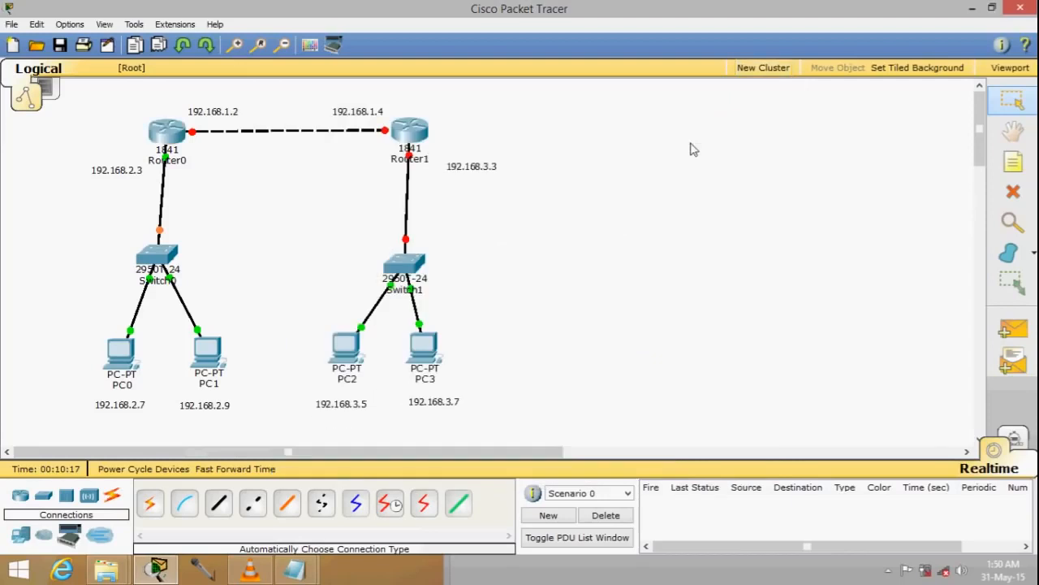
Turn on Router1's FastEthernet0/0 port and assign it IP address 192.168.1.4 with subnet mask 255.255.255.0
{"action": "left_click", "coordinate": [415, 144]}
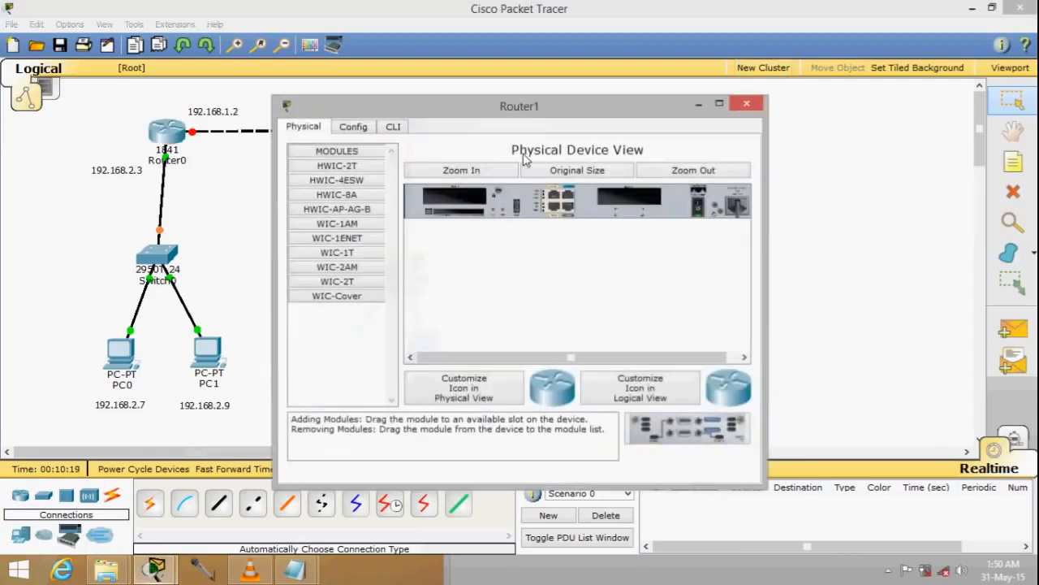
{"action": "left_click", "coordinate": [748, 104]}
{"action": "mouse_move", "coordinate": [386, 135]}
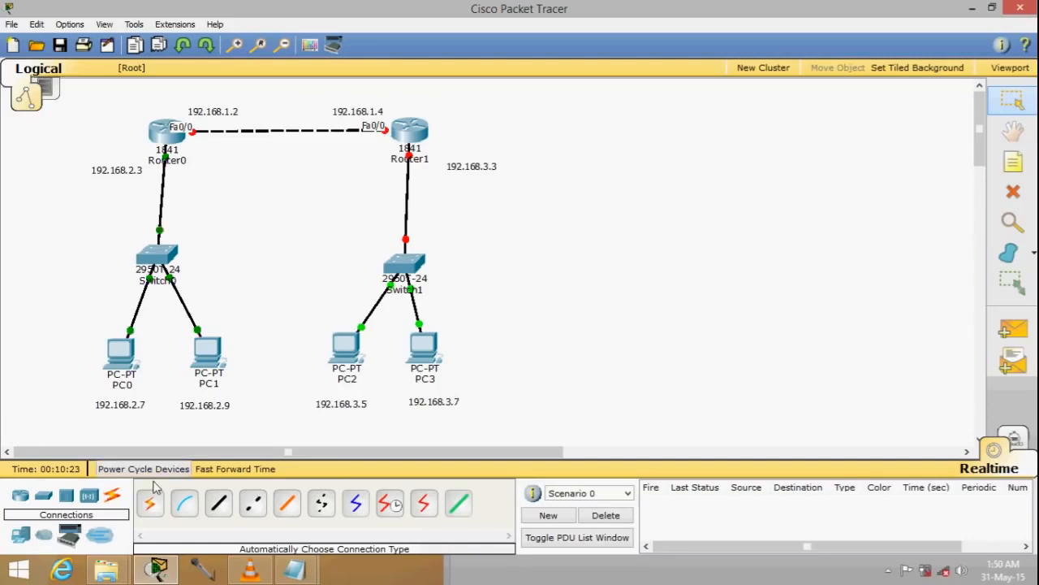
{"action": "left_click", "coordinate": [408, 130]}
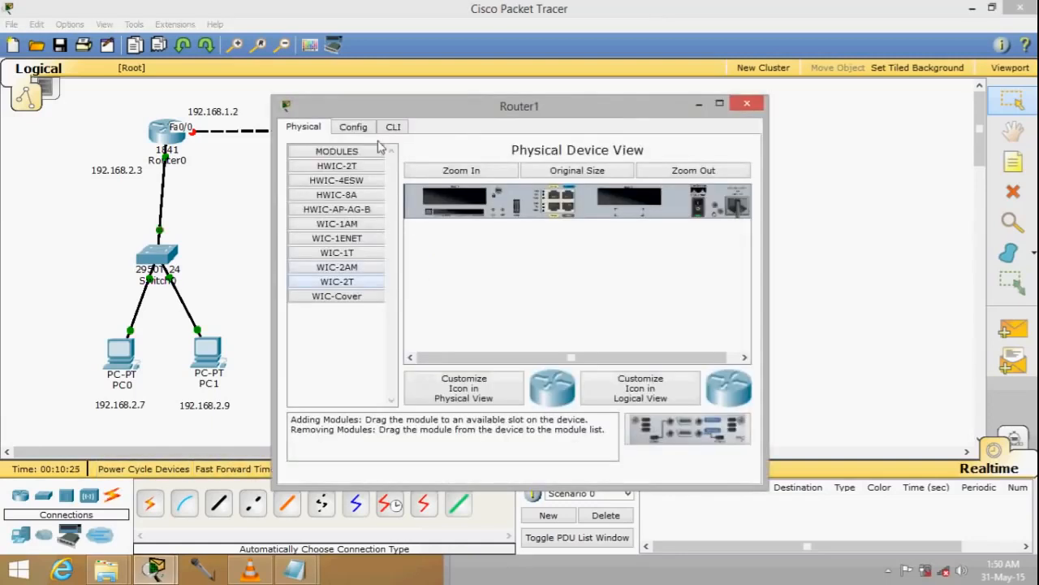
{"action": "left_click", "coordinate": [362, 130]}
{"action": "left_click", "coordinate": [357, 283]}
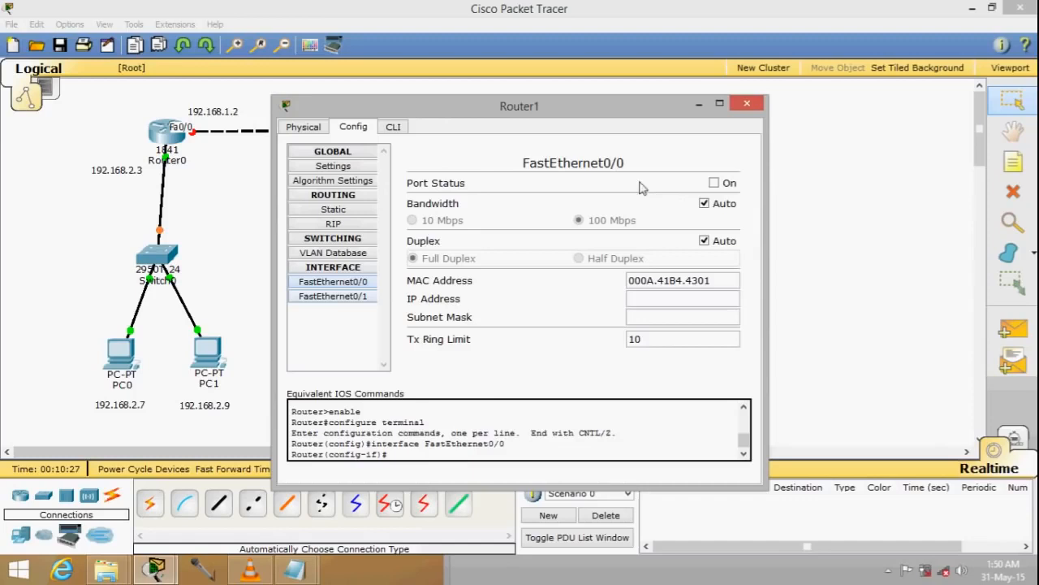
{"action": "left_click", "coordinate": [714, 183]}
{"action": "left_click_drag", "start_coordinate": [598, 107], "coordinate": [815, 154]}
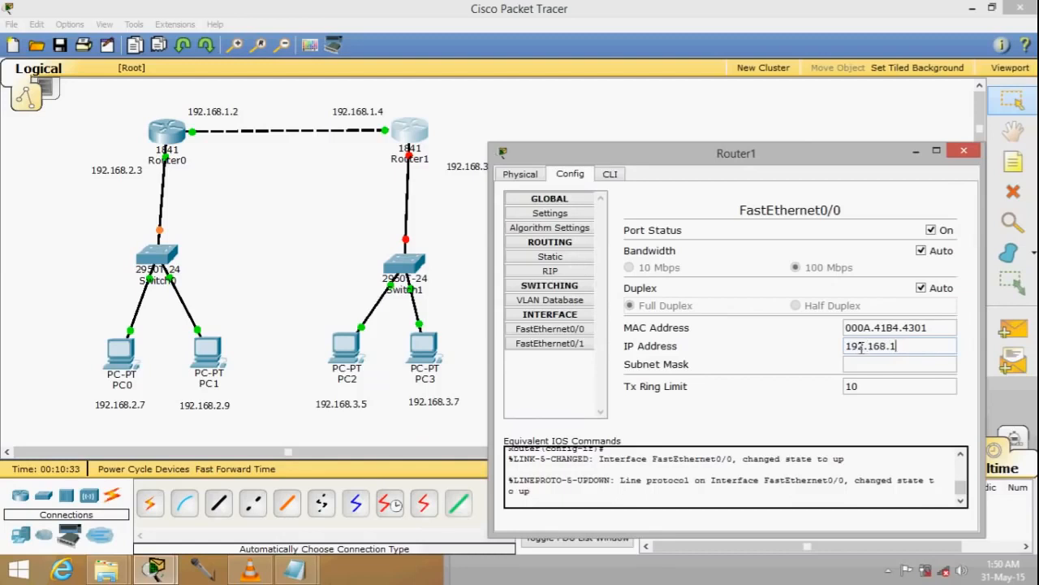
{"action": "left_click", "coordinate": [860, 348]}
{"action": "type", "text": "192.168.1.4"}
{"action": "left_click", "coordinate": [869, 364]}
Assign 192.168.3.3 with mask 255.255.255.0 to Router1's FastEthernet0/1, turn the port on and close the router's window
{"action": "left_click", "coordinate": [571, 342]}
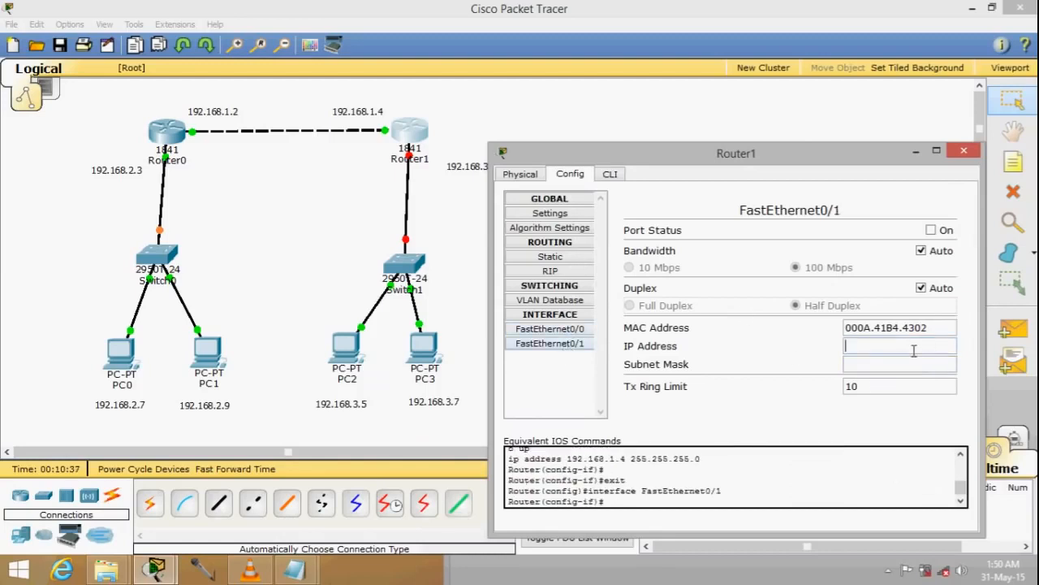
{"action": "left_click", "coordinate": [914, 351]}
{"action": "type", "text": "192.168"}
{"action": "left_click_drag", "start_coordinate": [697, 163], "coordinate": [768, 179]}
{"action": "type", "text": ".3."}
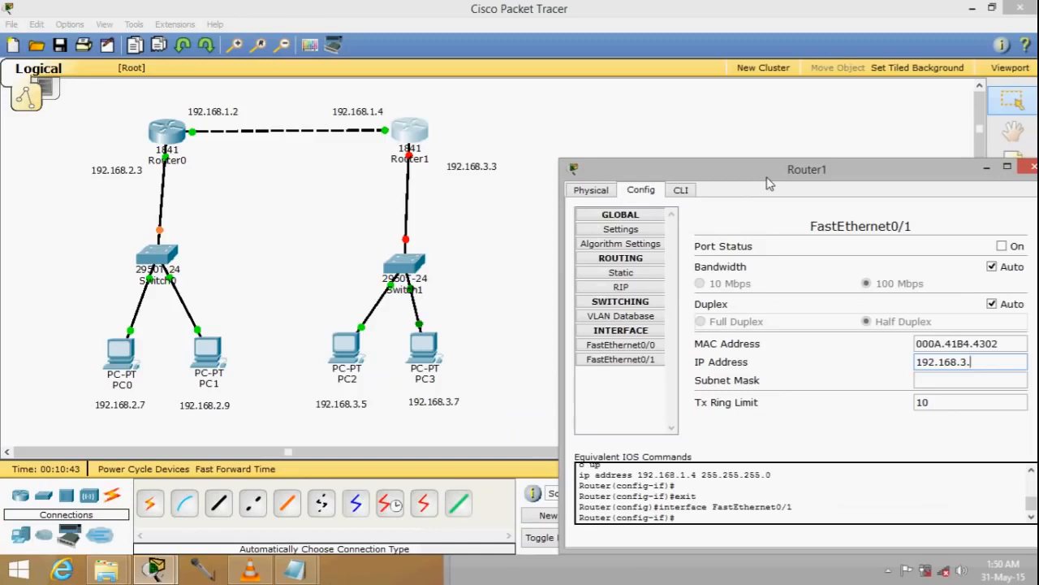
{"action": "type", "text": "3"}
{"action": "left_click", "coordinate": [933, 378]}
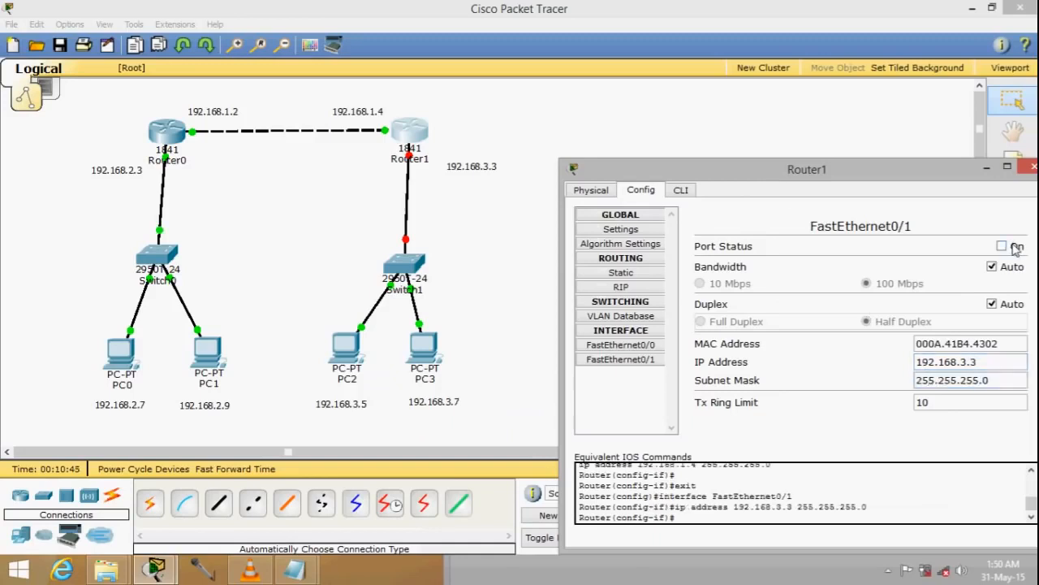
{"action": "left_click", "coordinate": [1016, 246]}
{"action": "left_click", "coordinate": [1034, 166]}
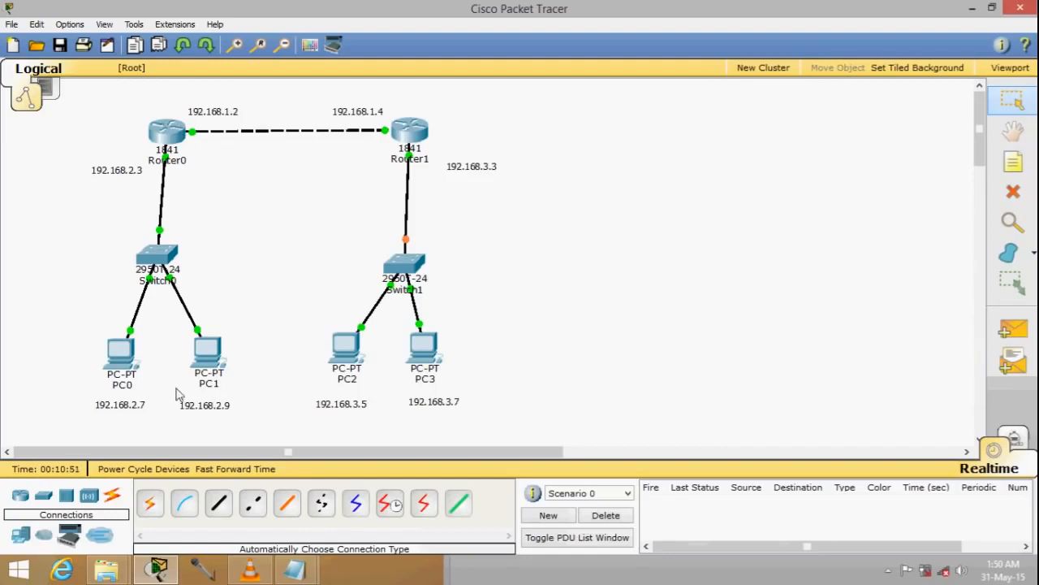
Give PC0 the static IP address 192.168.2.7, subnet mask 255.255.255.0 and default gateway 192.168.2.3, and close its window
{"action": "double_click", "coordinate": [125, 365]}
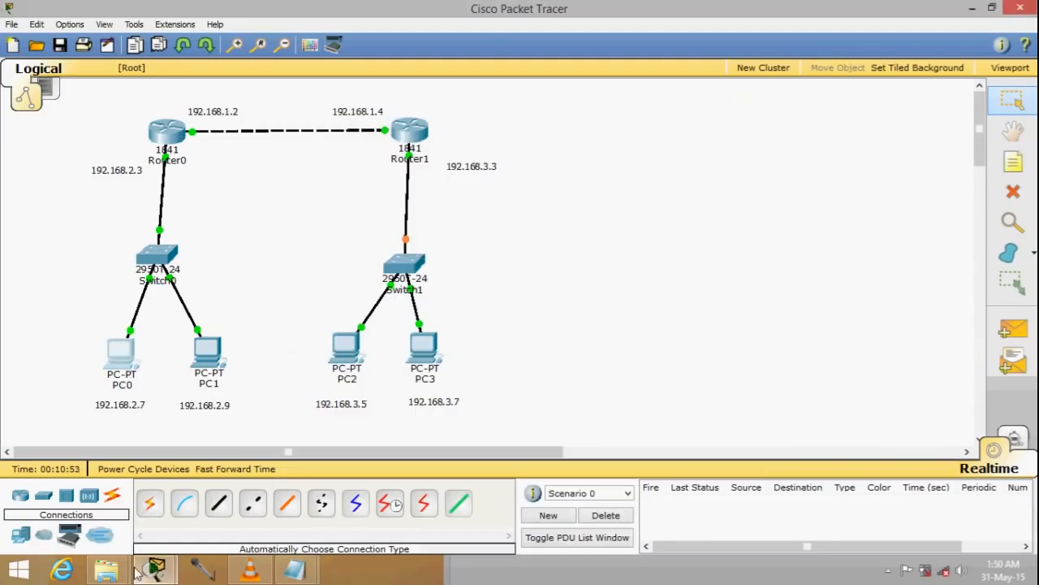
{"action": "mouse_move", "coordinate": [157, 569]}
{"action": "left_click", "coordinate": [278, 487]}
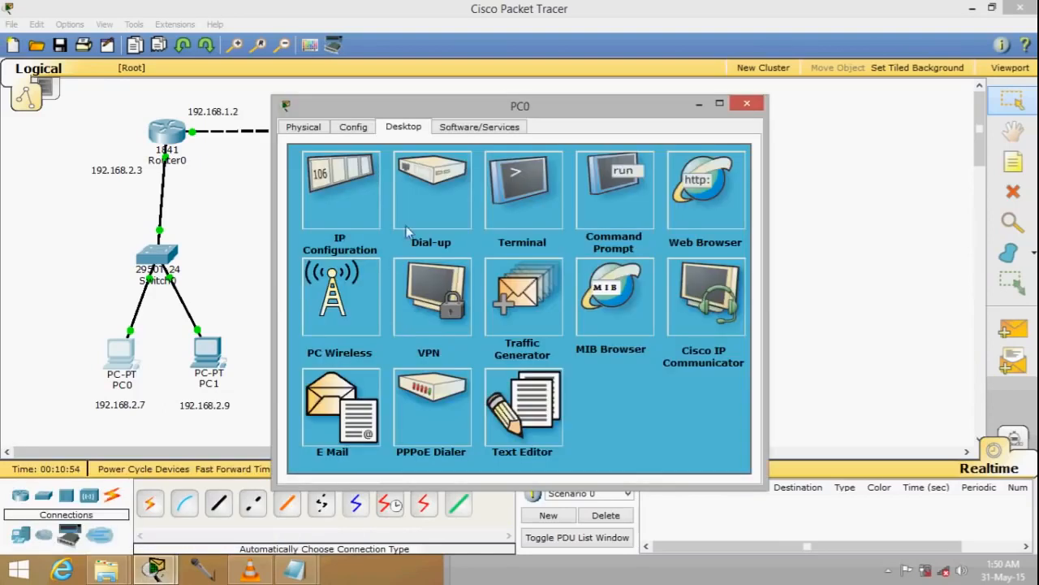
{"action": "left_click", "coordinate": [353, 232]}
{"action": "left_click_drag", "start_coordinate": [445, 109], "coordinate": [566, 169]}
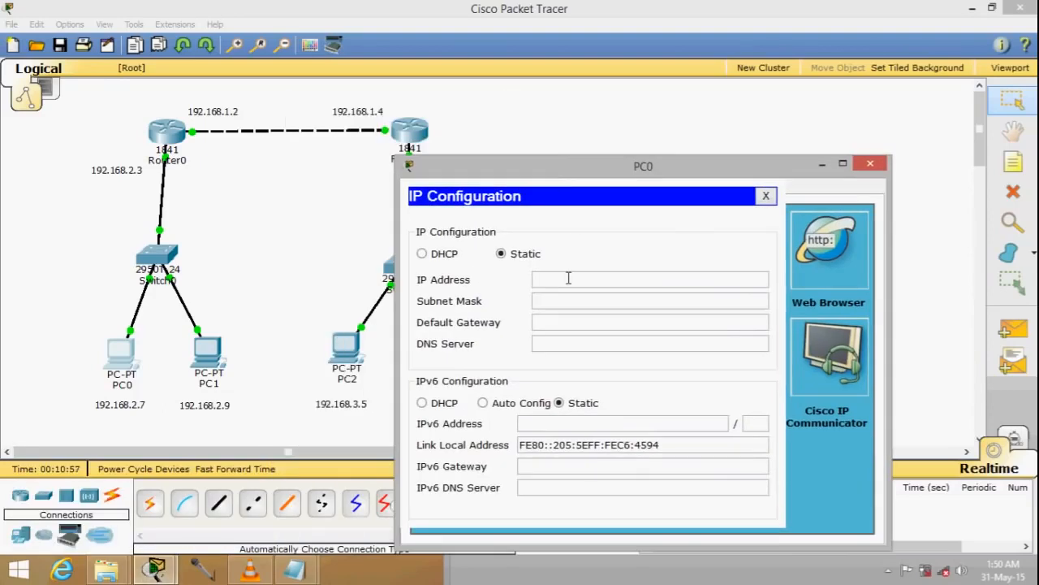
{"action": "type", "text": "192.168.2.7"}
{"action": "left_click", "coordinate": [571, 300]}
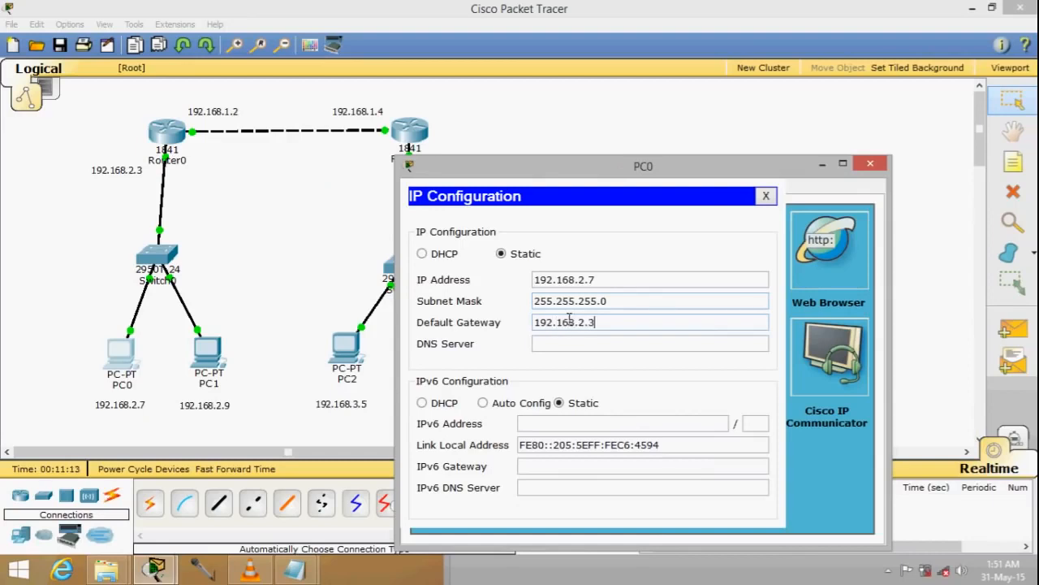
{"action": "left_click", "coordinate": [871, 163]}
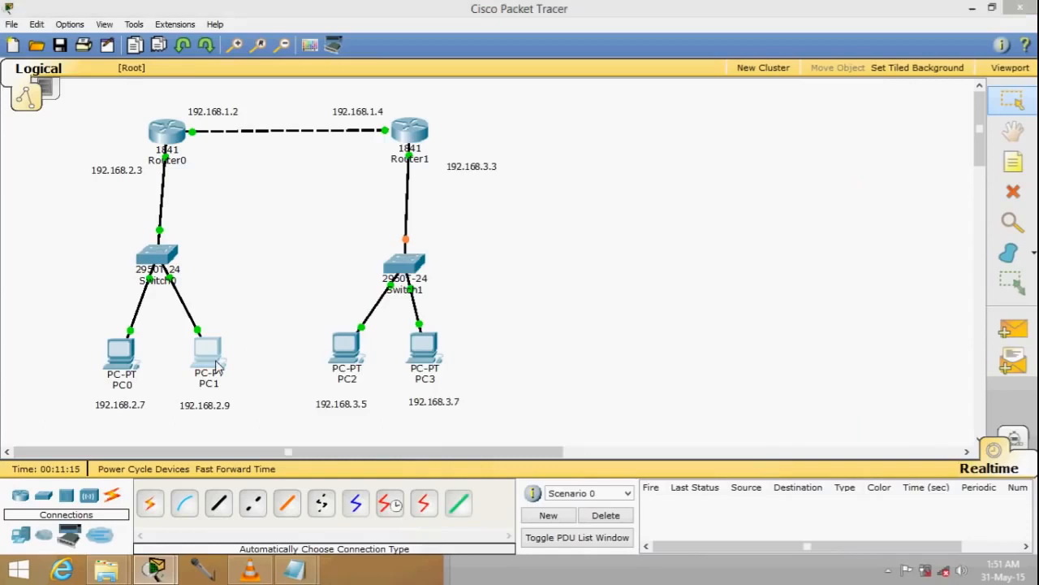
Give PC1 the static IP address 192.168.2.9, subnet mask 255.255.255.0 and default gateway 192.168.2.3, and close its window
{"action": "left_click", "coordinate": [217, 367]}
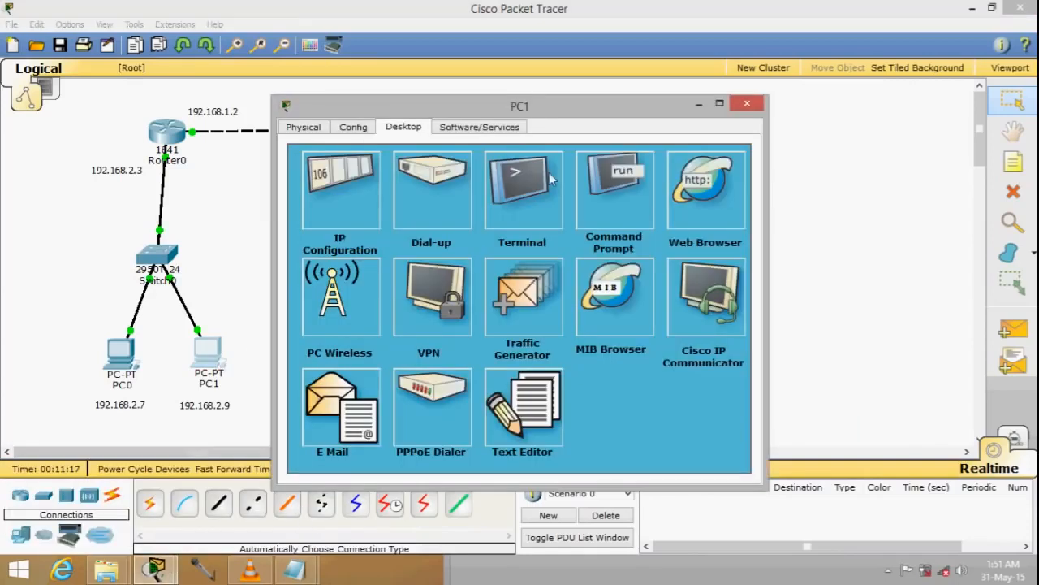
{"action": "left_click", "coordinate": [341, 191]}
{"action": "left_click_drag", "start_coordinate": [455, 105], "coordinate": [687, 149]}
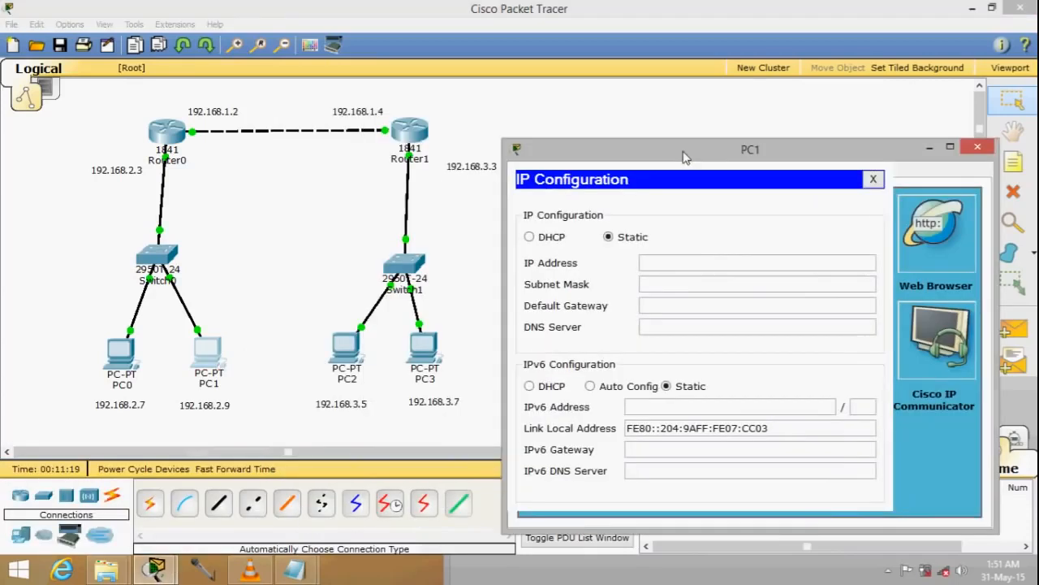
{"action": "left_click", "coordinate": [675, 263]}
{"action": "type", "text": "192.168.2.9"}
{"action": "left_click", "coordinate": [693, 306]}
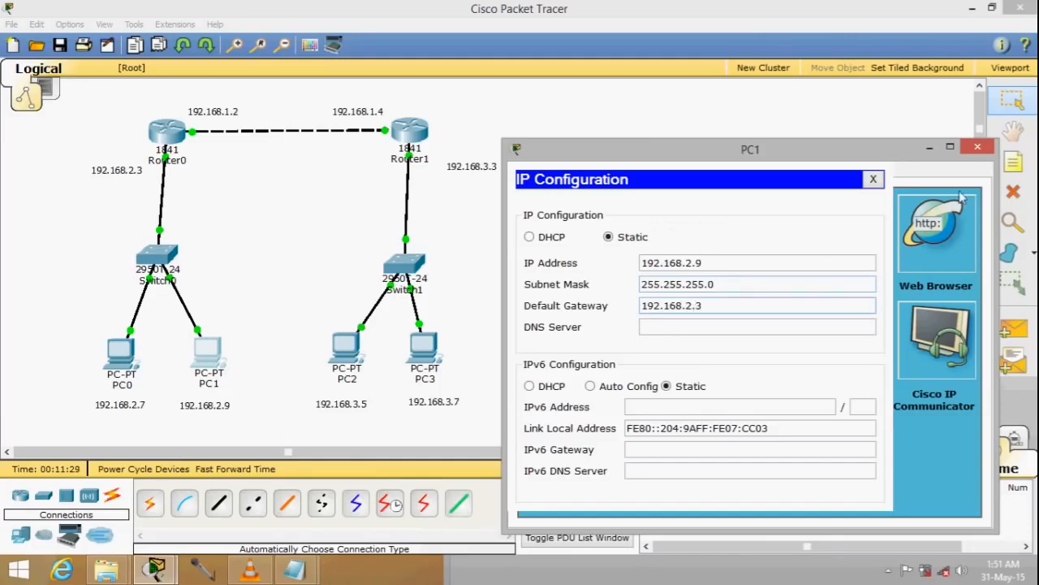
{"action": "left_click", "coordinate": [978, 147]}
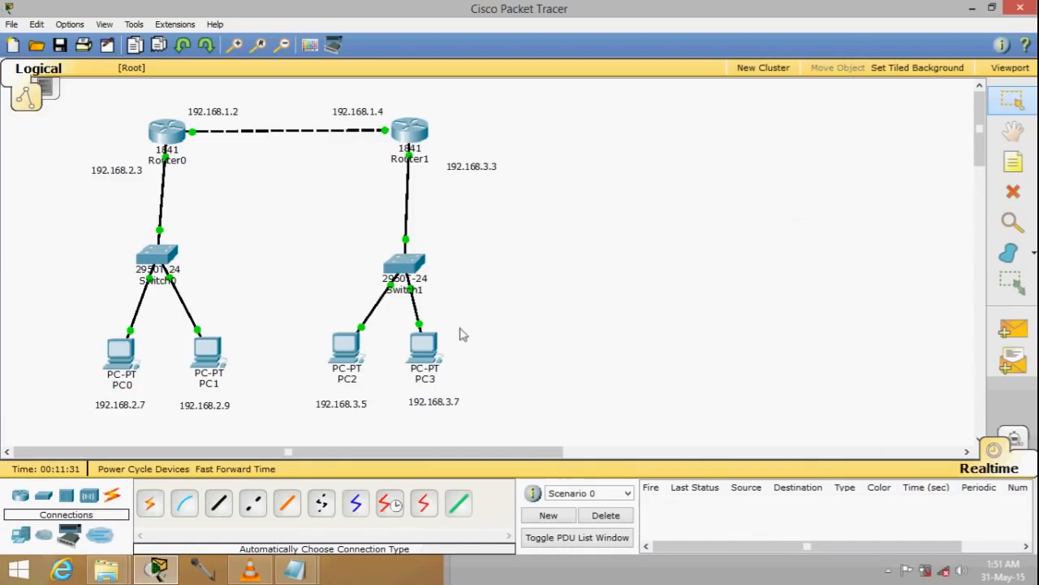
Test connectivity within the 192.168.2.0 network by sending simple PDUs from PC0 to PC1 and from PC1 to PC0
{"action": "left_click", "coordinate": [1013, 329]}
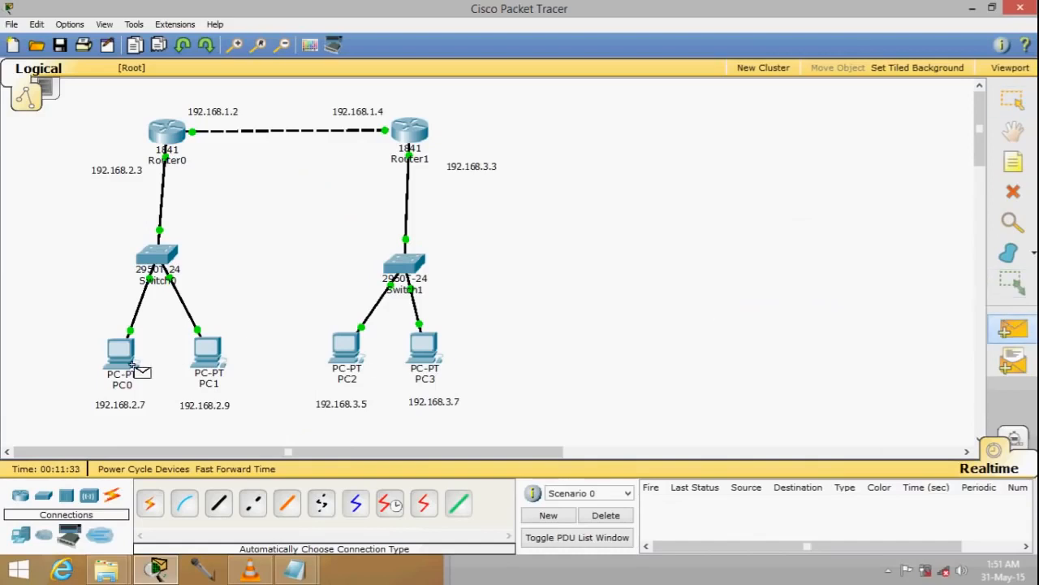
{"action": "mouse_move", "coordinate": [137, 368]}
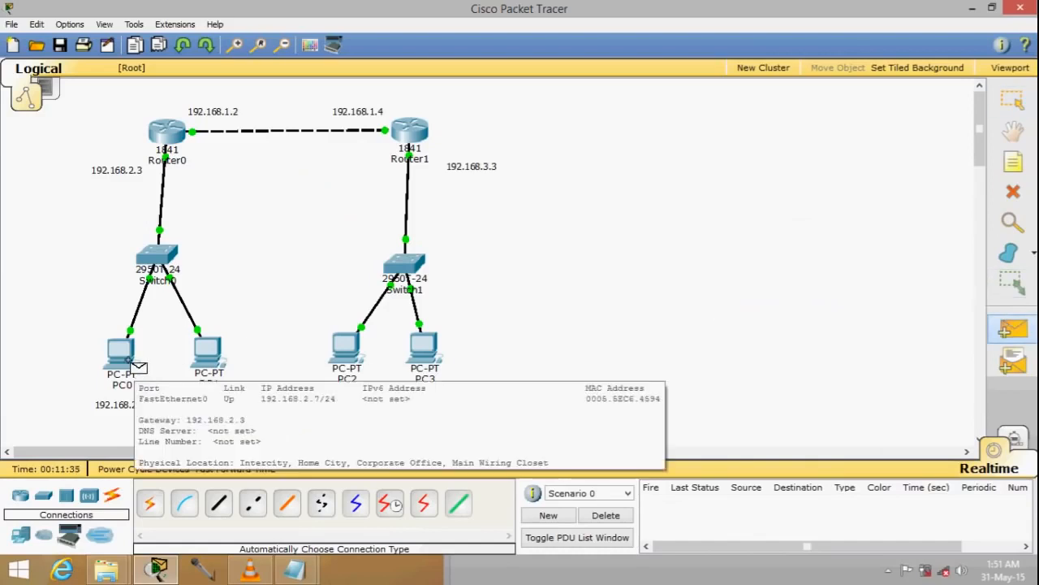
{"action": "left_click", "coordinate": [134, 365]}
{"action": "left_click", "coordinate": [203, 352]}
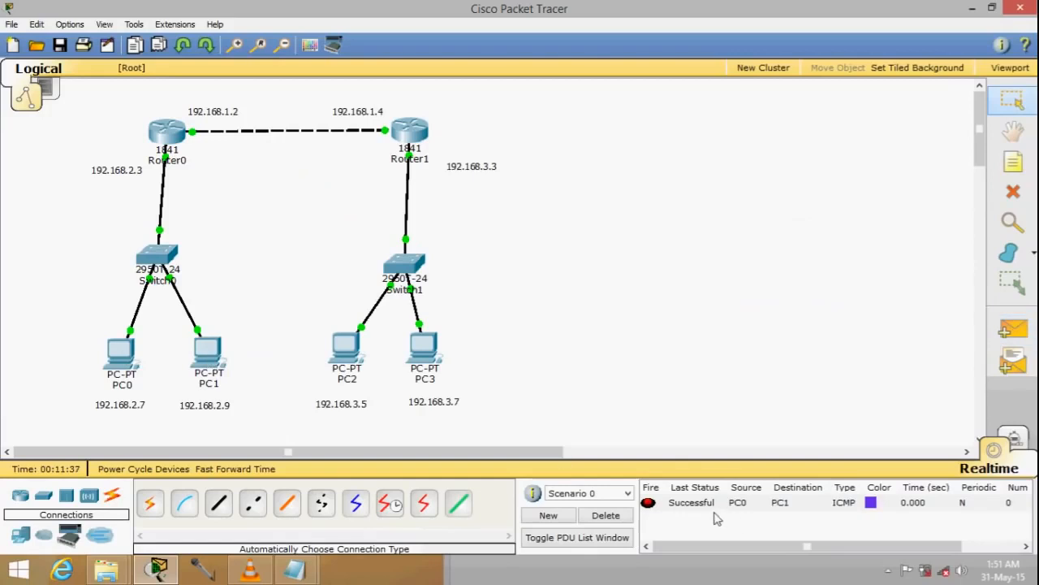
{"action": "left_click", "coordinate": [1013, 329]}
{"action": "left_click", "coordinate": [213, 361]}
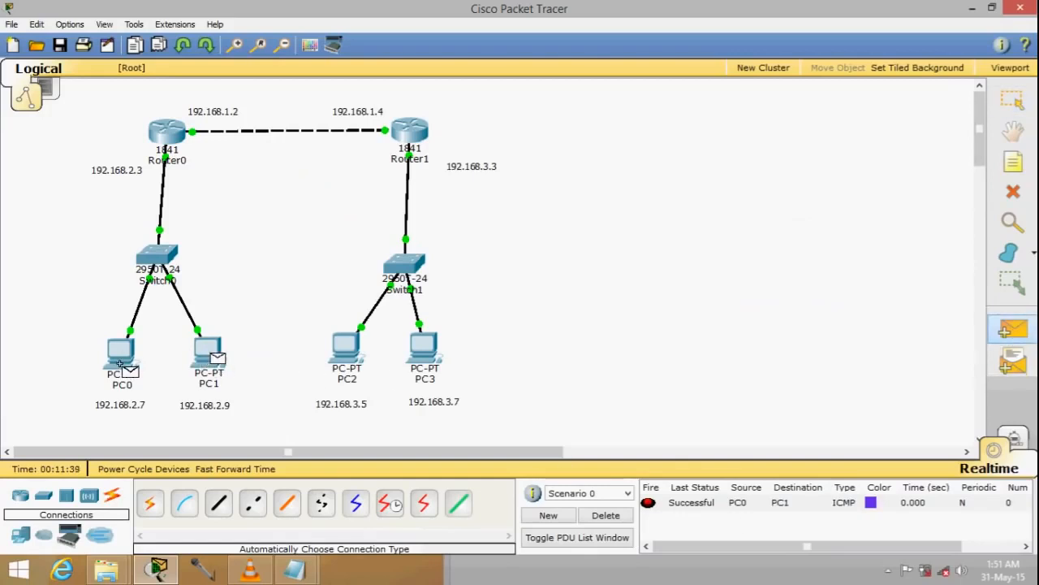
{"action": "left_click", "coordinate": [122, 368]}
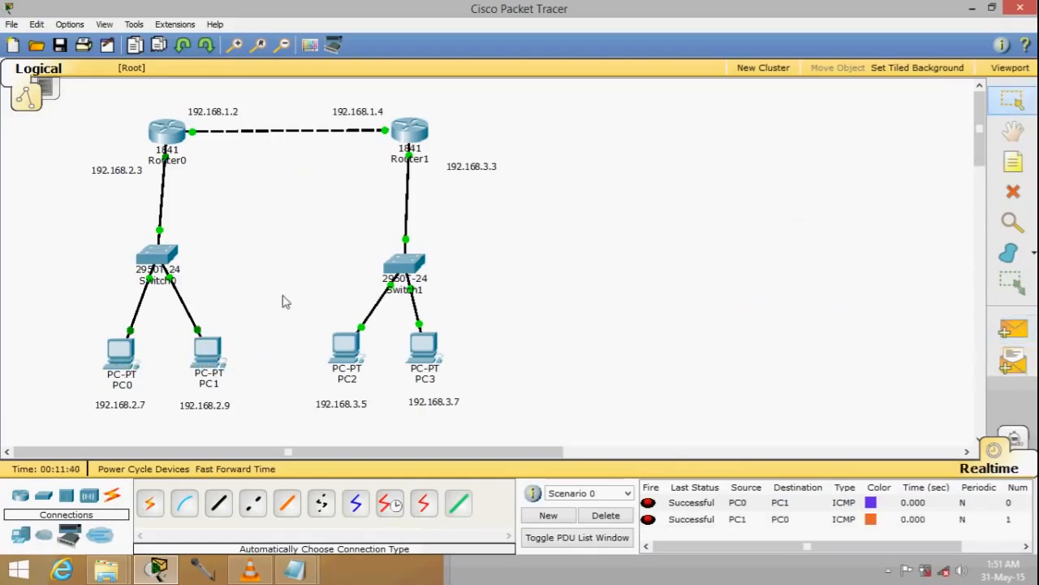
Clear the PDU scenario and send a simple PDU from PC0 to Router0
{"action": "left_click", "coordinate": [599, 516]}
{"action": "left_click", "coordinate": [1013, 329]}
{"action": "left_click", "coordinate": [128, 365]}
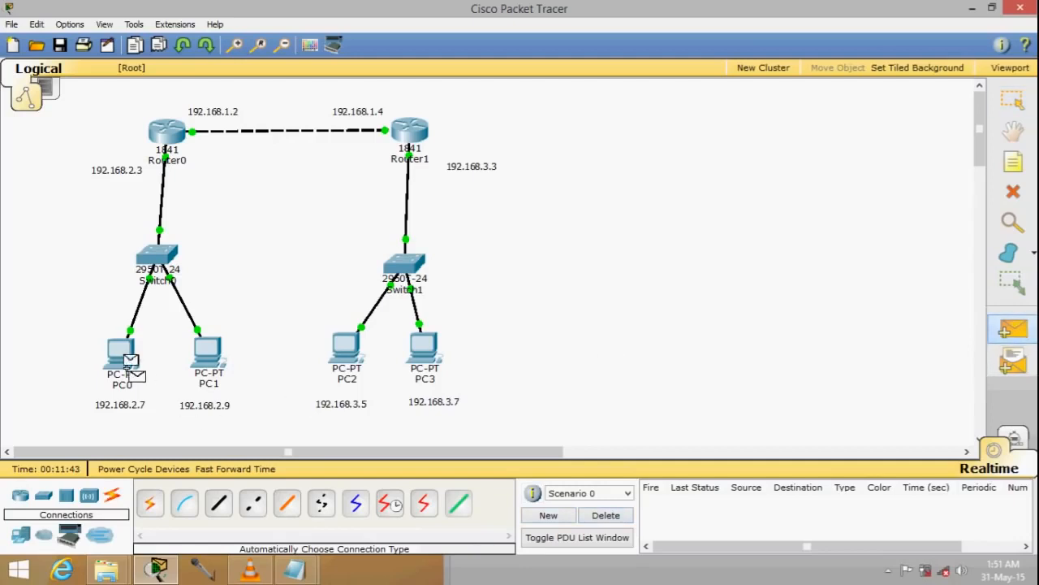
{"action": "left_click", "coordinate": [170, 139]}
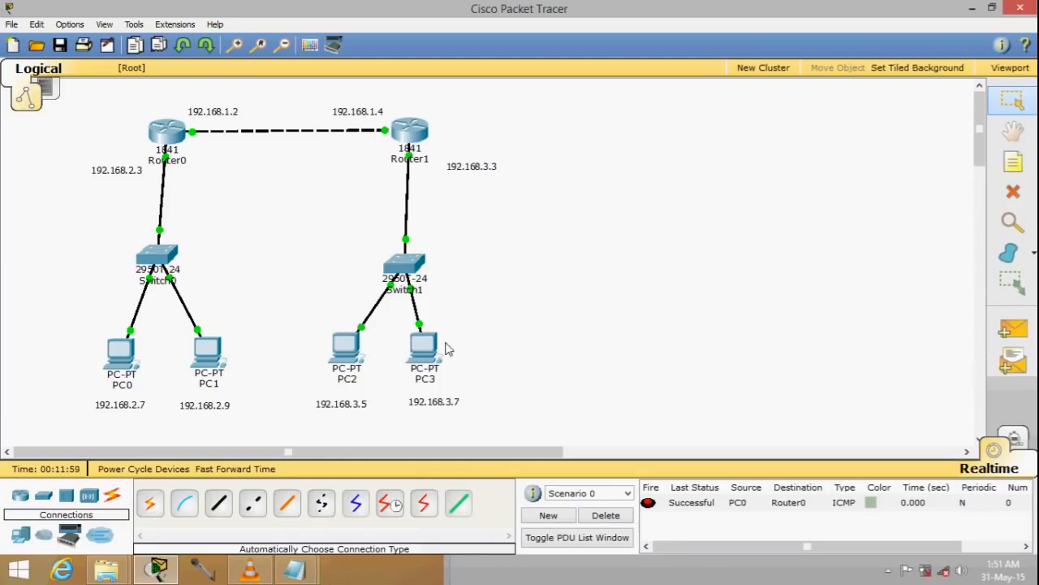
Give PC2 the static IP address 192.168.3.5, subnet mask 255.255.255.0 and default gateway 192.168.3.3, and close its window
{"action": "left_click", "coordinate": [357, 361]}
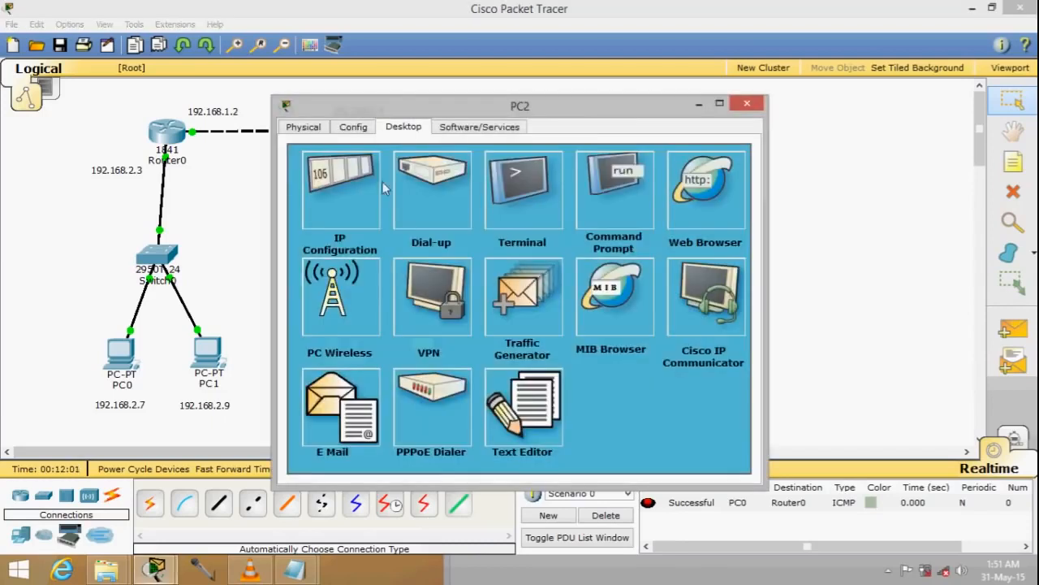
{"action": "left_click", "coordinate": [372, 192]}
{"action": "left_click_drag", "start_coordinate": [444, 113], "coordinate": [767, 158]}
{"action": "left_click", "coordinate": [752, 264]}
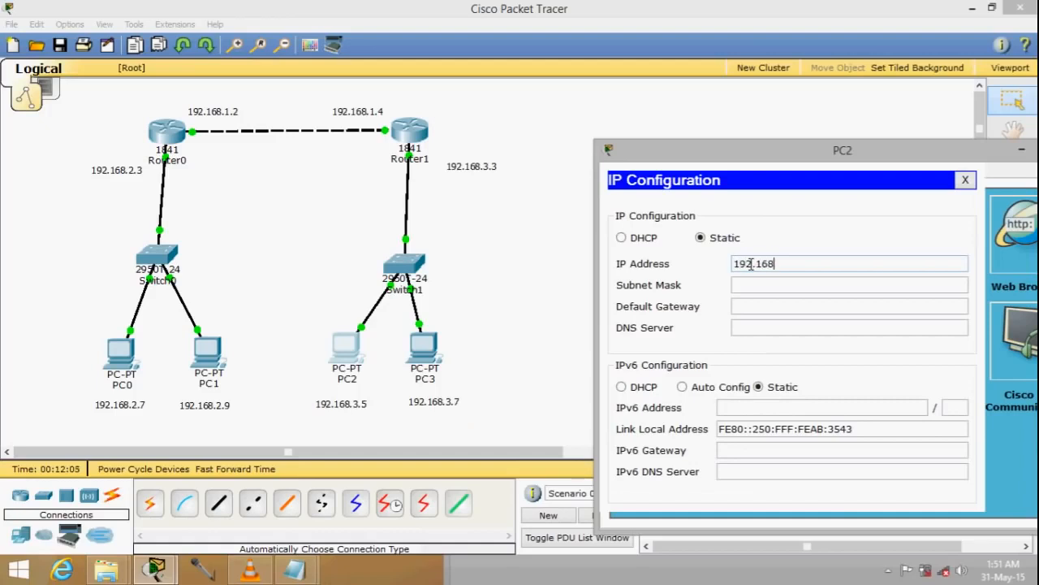
{"action": "type", "text": "192.168.3.5"}
{"action": "left_click", "coordinate": [754, 282]}
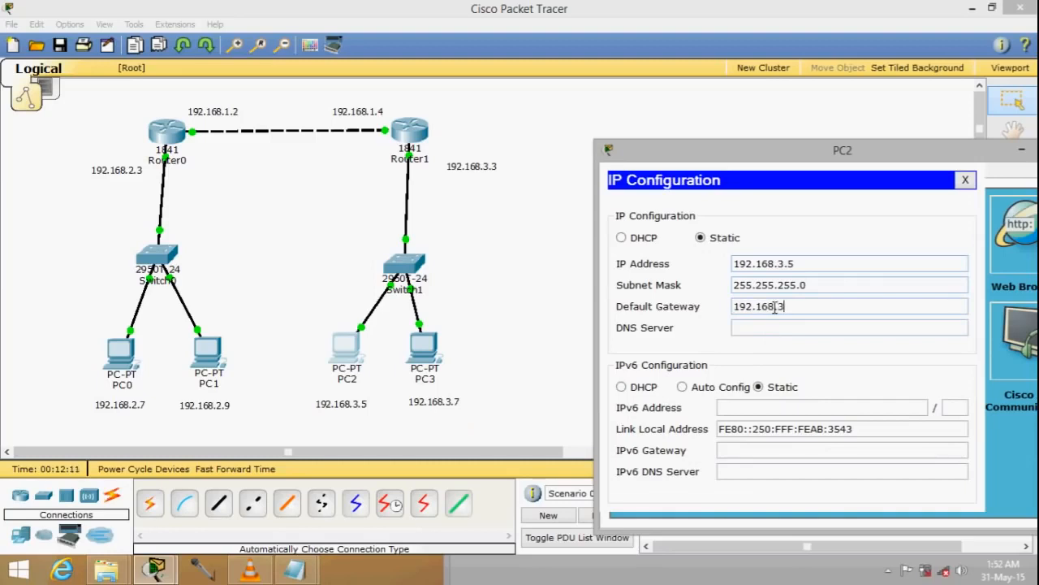
{"action": "left_click_drag", "start_coordinate": [851, 158], "coordinate": [674, 196]}
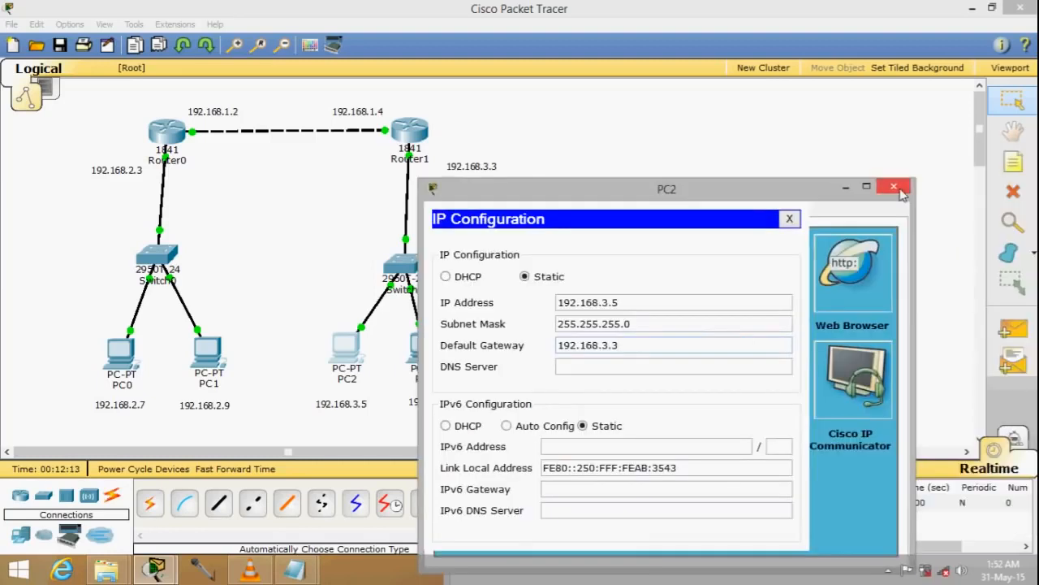
{"action": "left_click", "coordinate": [899, 190]}
Give PC3 the static IP address 192.168.3.7, subnet mask 255.255.255.0 and default gateway 192.168.3.3, and close its window
{"action": "left_click", "coordinate": [424, 348]}
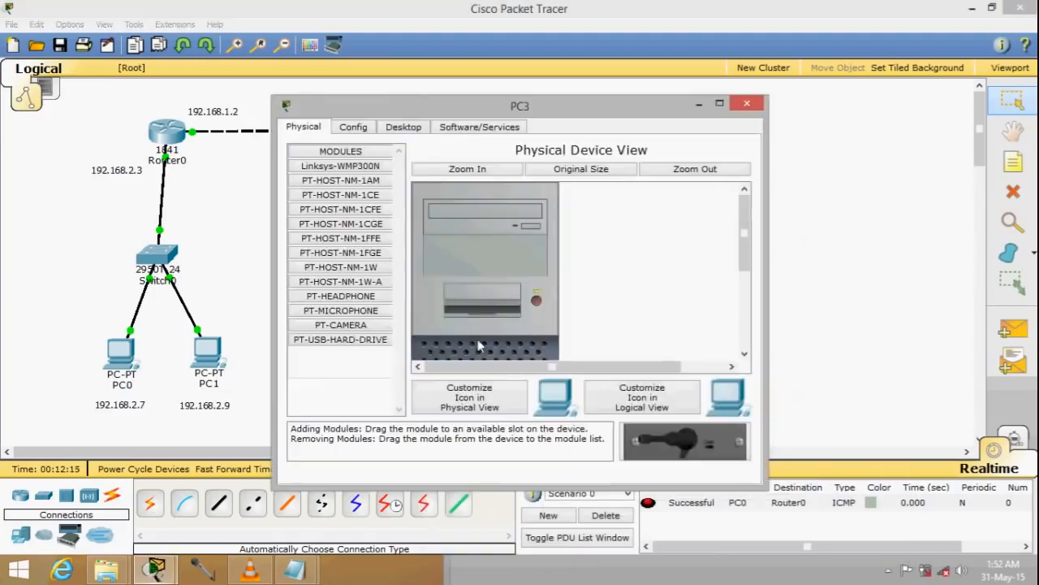
{"action": "left_click", "coordinate": [404, 128]}
{"action": "left_click_drag", "start_coordinate": [584, 130], "coordinate": [850, 139]}
{"action": "left_click", "coordinate": [641, 210]}
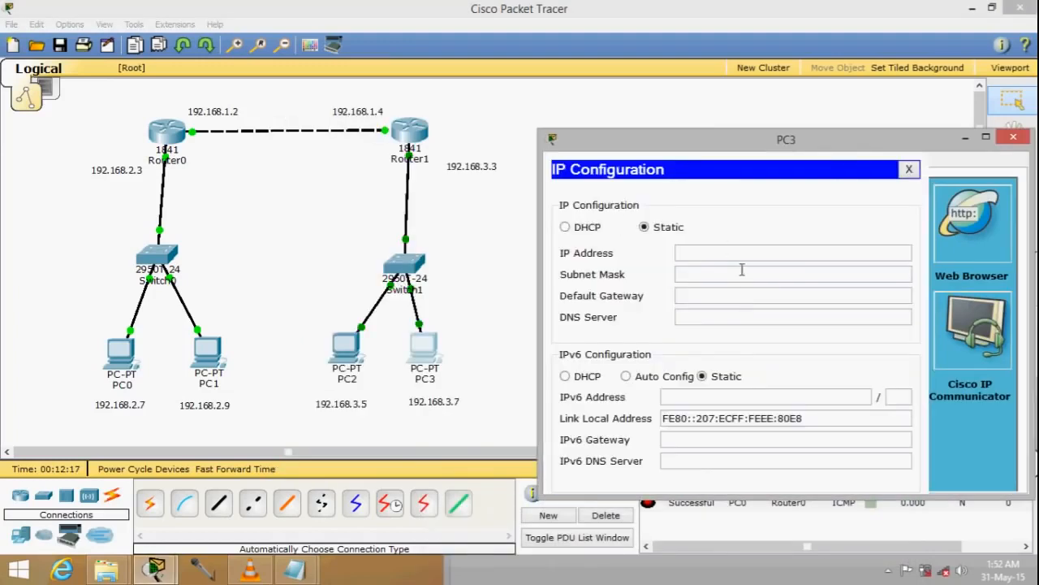
{"action": "left_click", "coordinate": [734, 295]}
{"action": "type", "text": "192.168.3.3"}
{"action": "left_click", "coordinate": [714, 252]}
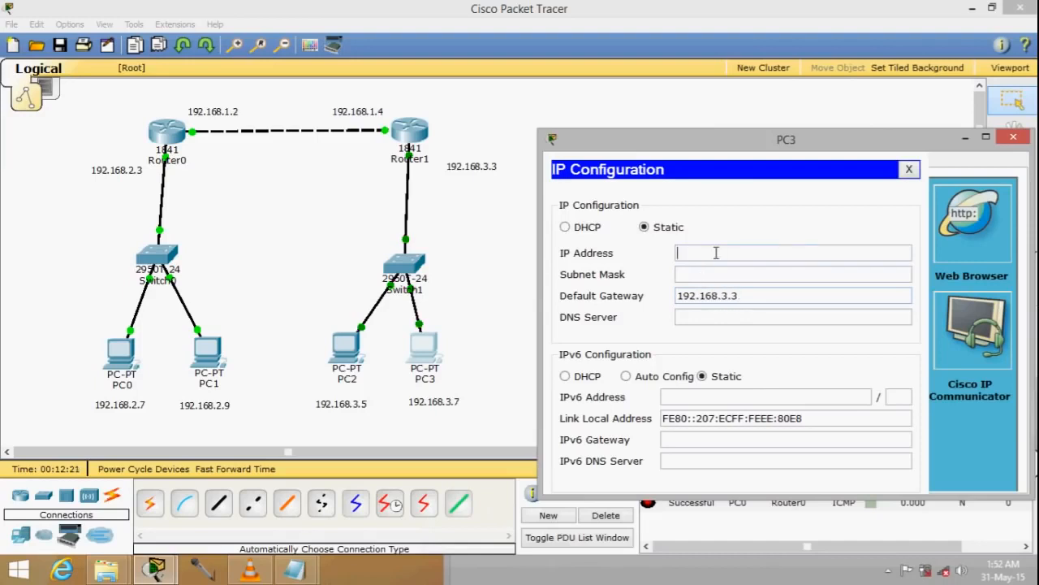
{"action": "type", "text": "192.168."}
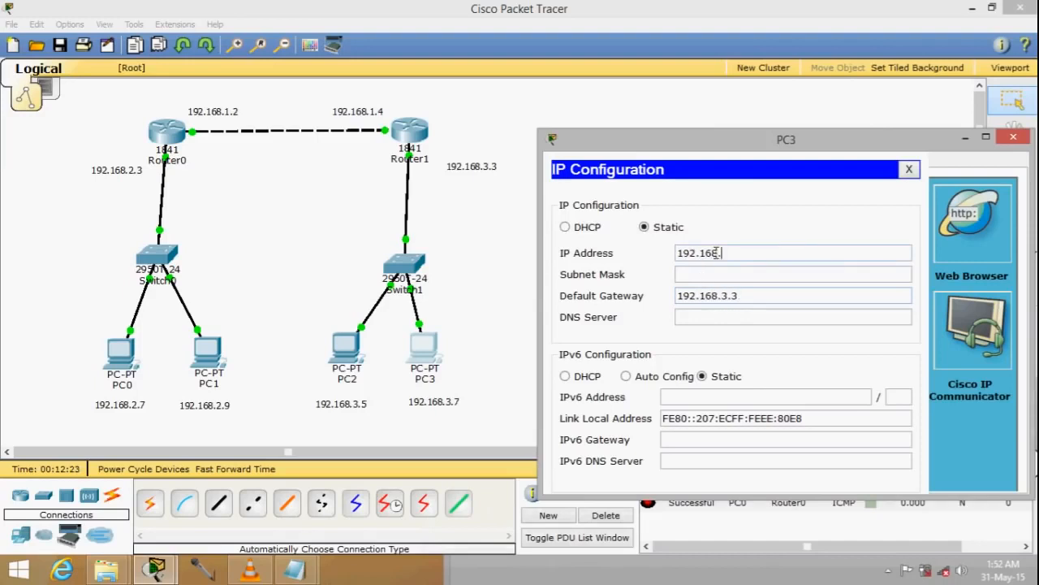
{"action": "type", "text": "3.7"}
{"action": "left_click", "coordinate": [713, 273]}
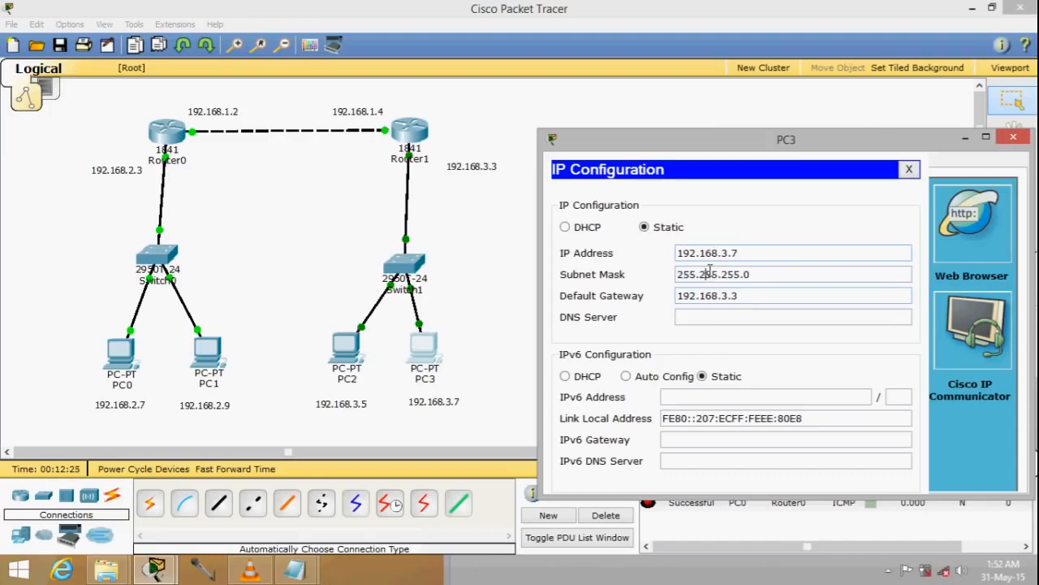
{"action": "left_click", "coordinate": [1013, 138]}
Test connectivity within the 192.168.3.0 network by sending a simple PDU from PC3 to PC2
{"action": "left_click", "coordinate": [1013, 328]}
{"action": "left_click", "coordinate": [424, 350]}
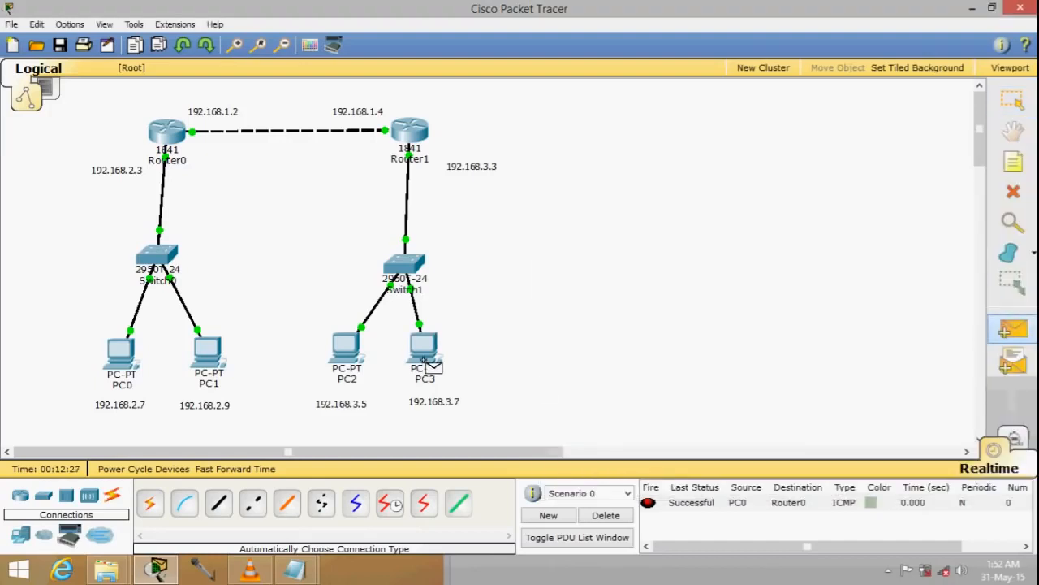
{"action": "left_click", "coordinate": [349, 357]}
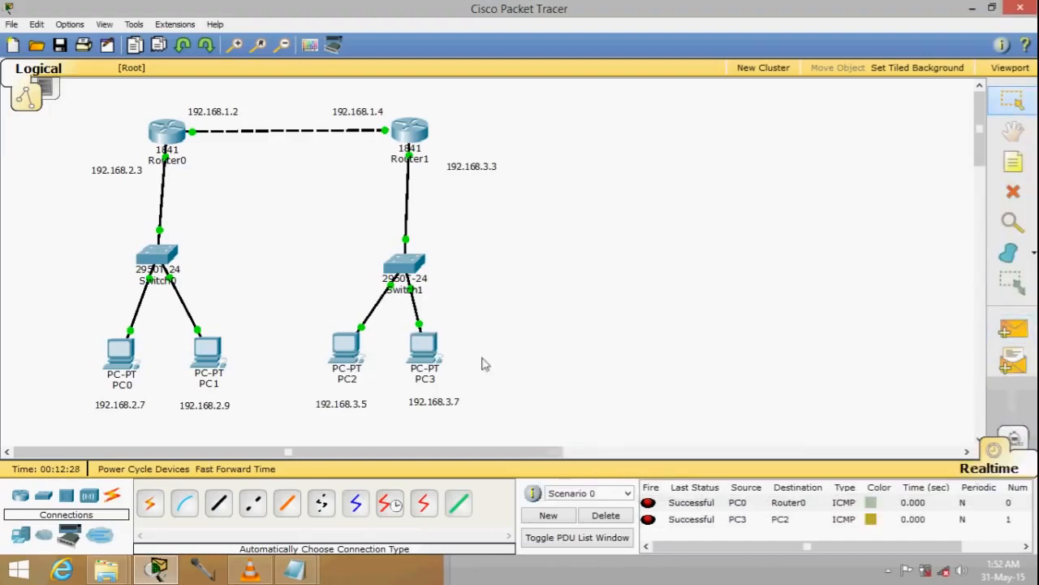
Clear the PDU scenario and send a simple PDU from PC3 to Router1
{"action": "left_click", "coordinate": [627, 516]}
{"action": "left_click", "coordinate": [1013, 328]}
{"action": "left_click", "coordinate": [424, 348]}
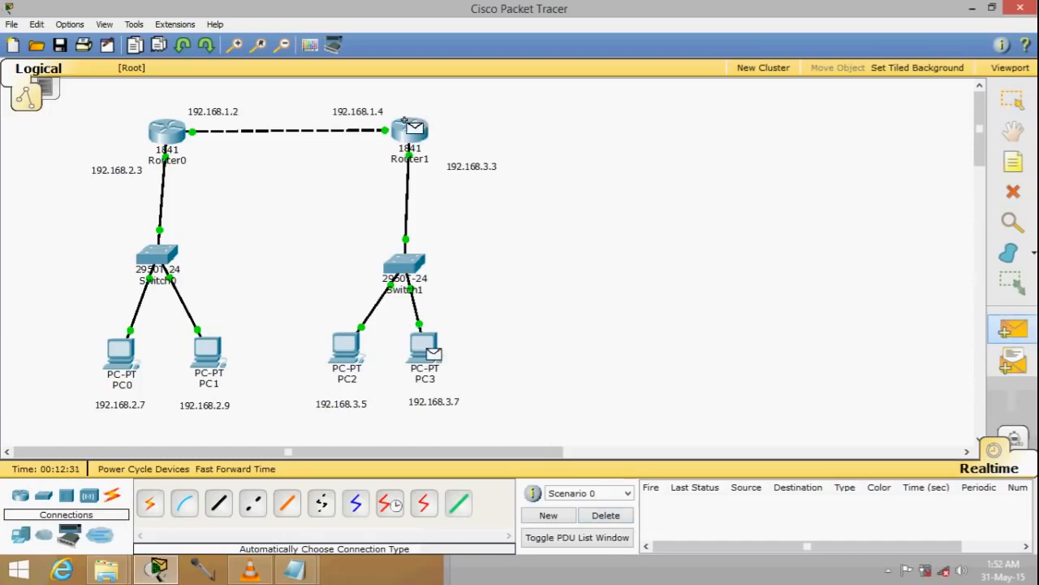
{"action": "left_click", "coordinate": [409, 132]}
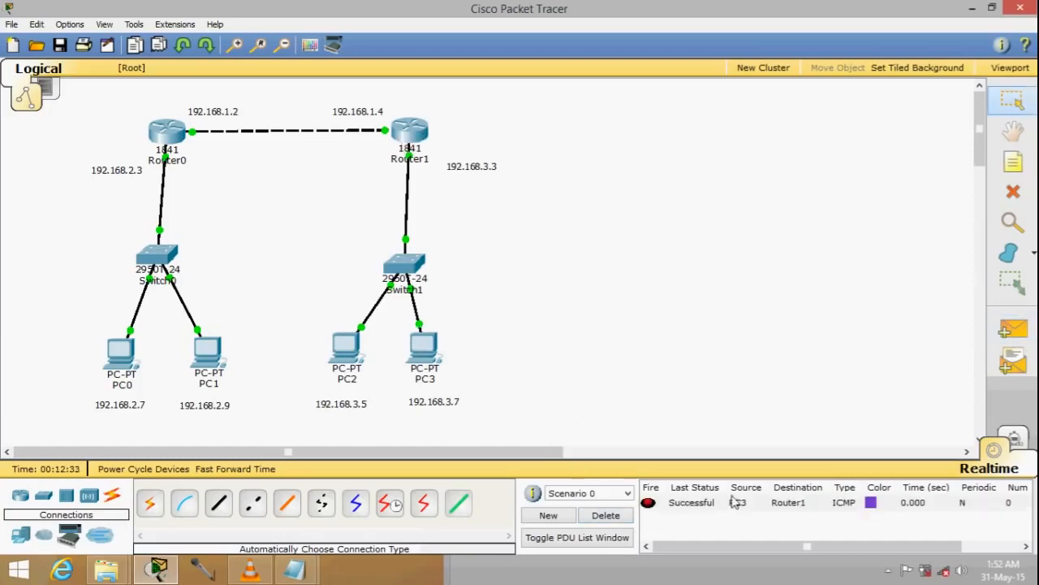
Test connectivity between the two networks by sending a simple PDU from PC3 to PC1
{"action": "left_click", "coordinate": [1013, 329]}
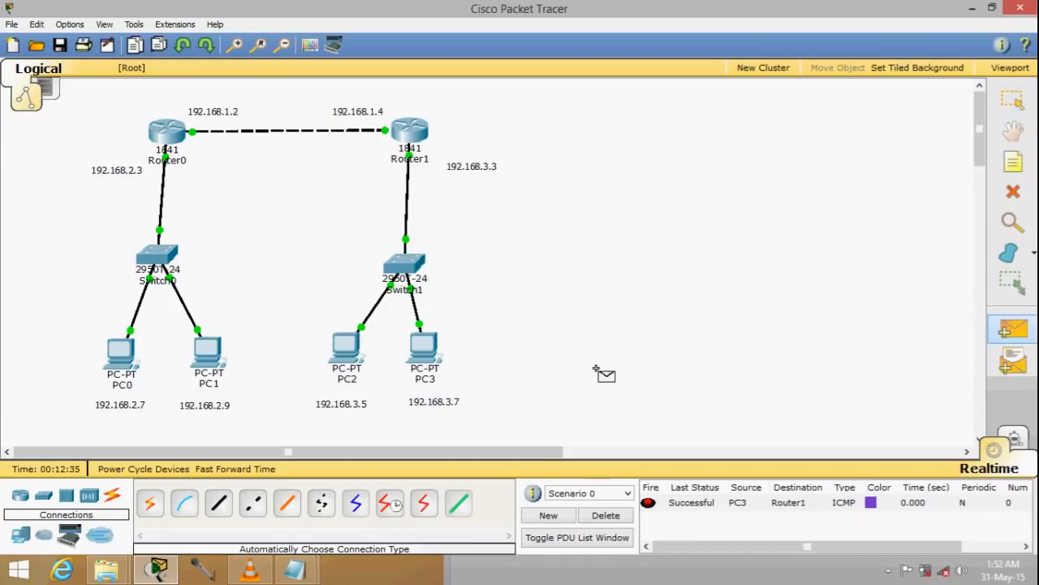
{"action": "left_click", "coordinate": [437, 357]}
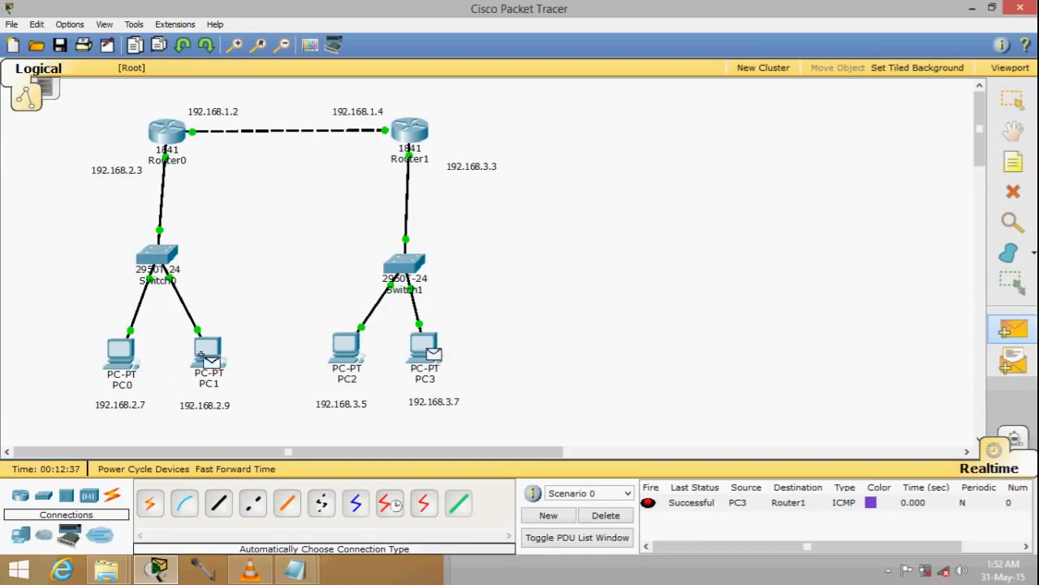
{"action": "left_click", "coordinate": [207, 358]}
Clear the PDU scenario and send simple PDUs across the routers from PC0 to PC2 and from PC1 to PC2
{"action": "left_click", "coordinate": [625, 515]}
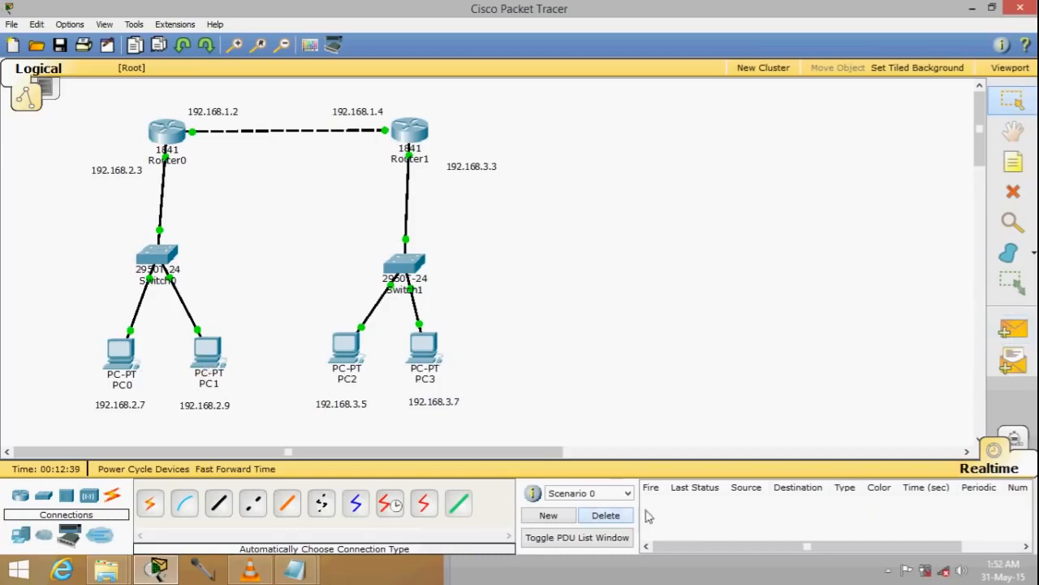
{"action": "left_click", "coordinate": [1013, 329]}
{"action": "left_click", "coordinate": [128, 354]}
{"action": "left_click", "coordinate": [345, 353]}
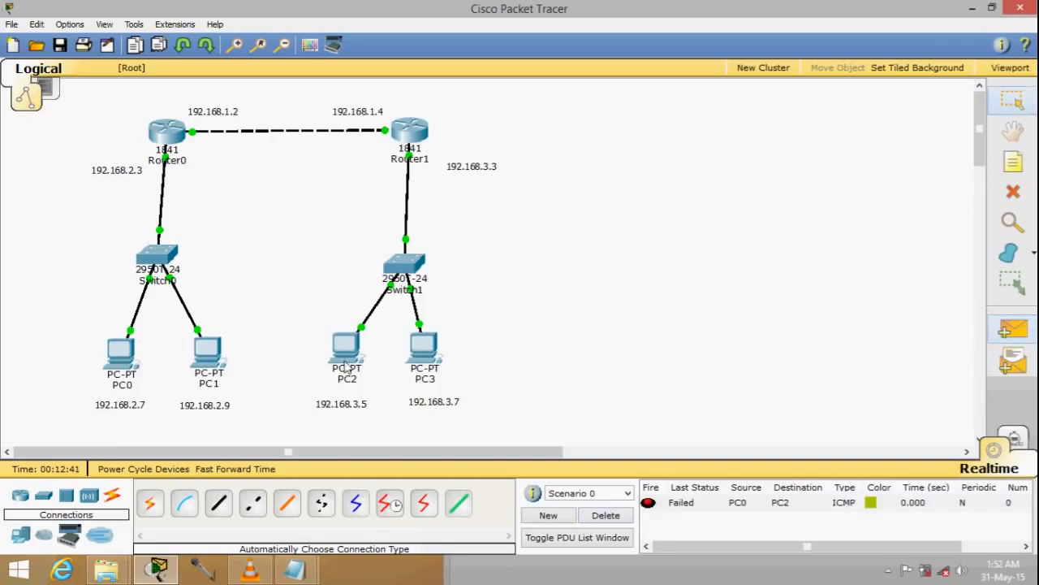
{"action": "left_click", "coordinate": [1013, 329]}
{"action": "left_click", "coordinate": [213, 359]}
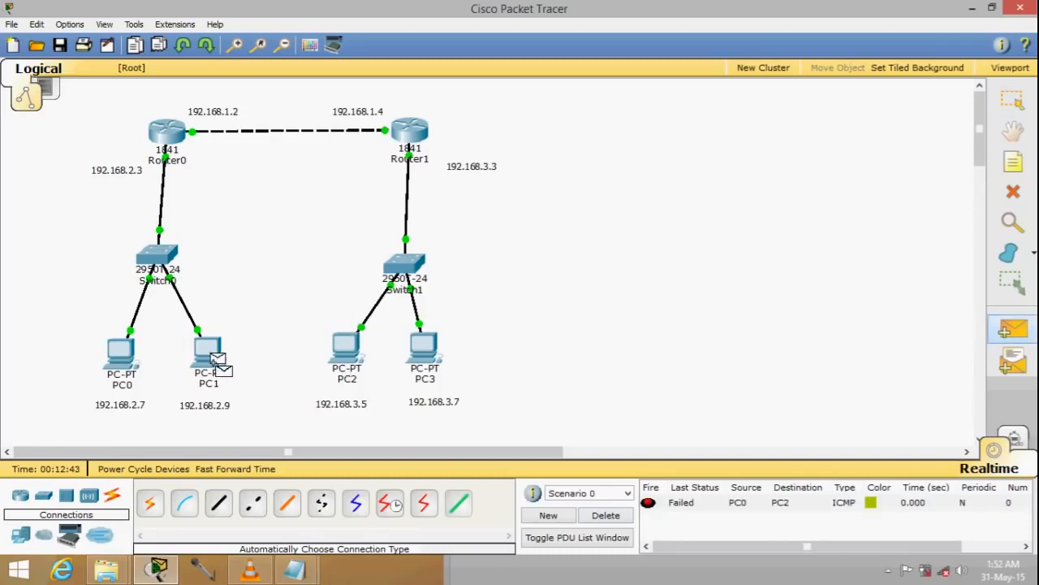
{"action": "left_click", "coordinate": [357, 360]}
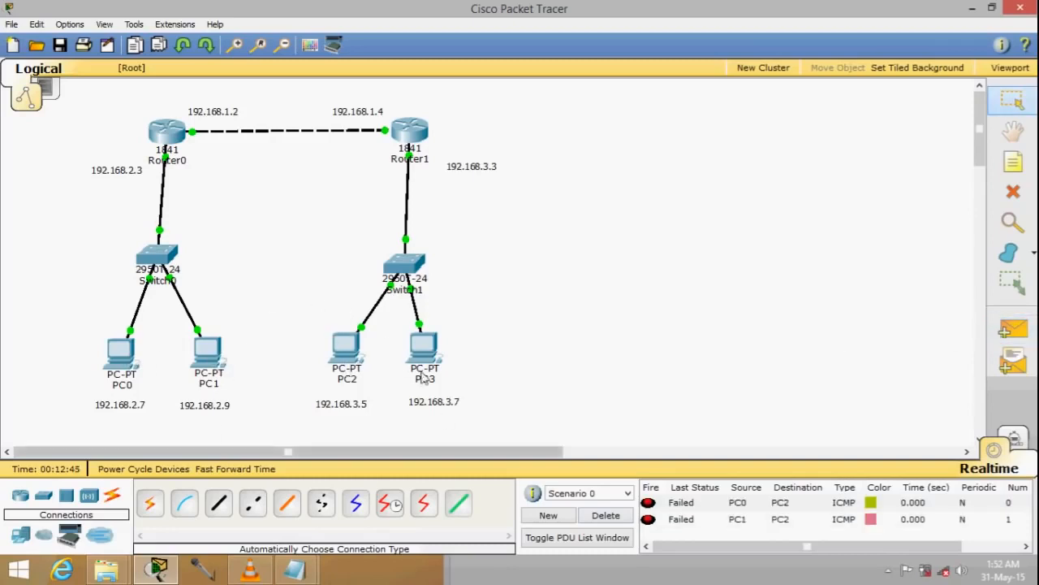
Test cross-network connectivity by sending a simple PDU from PC0 to Router1, and clear the PDU scenario
{"action": "left_click", "coordinate": [1013, 329]}
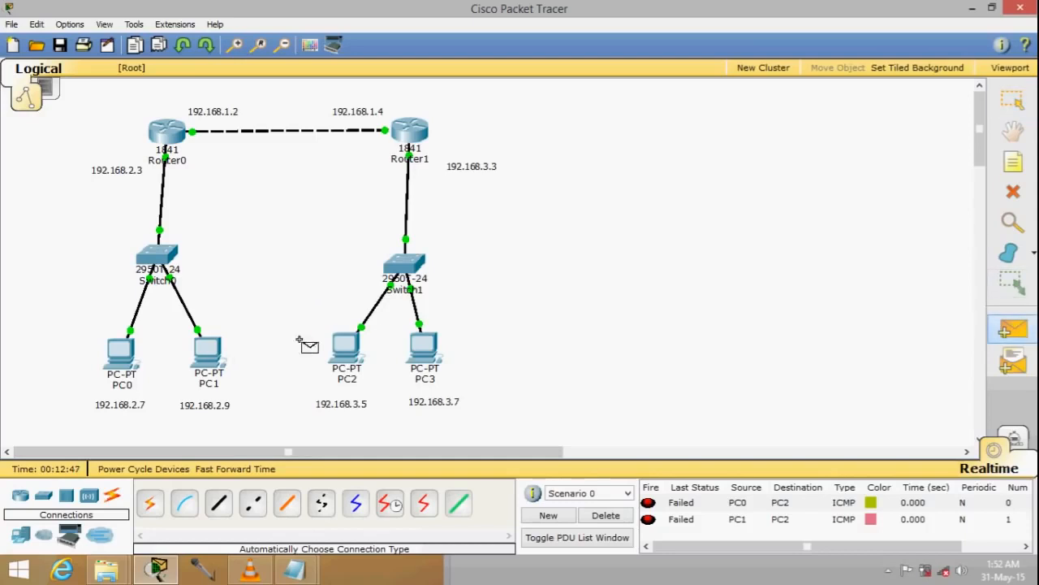
{"action": "left_click", "coordinate": [130, 359]}
{"action": "left_click", "coordinate": [386, 136]}
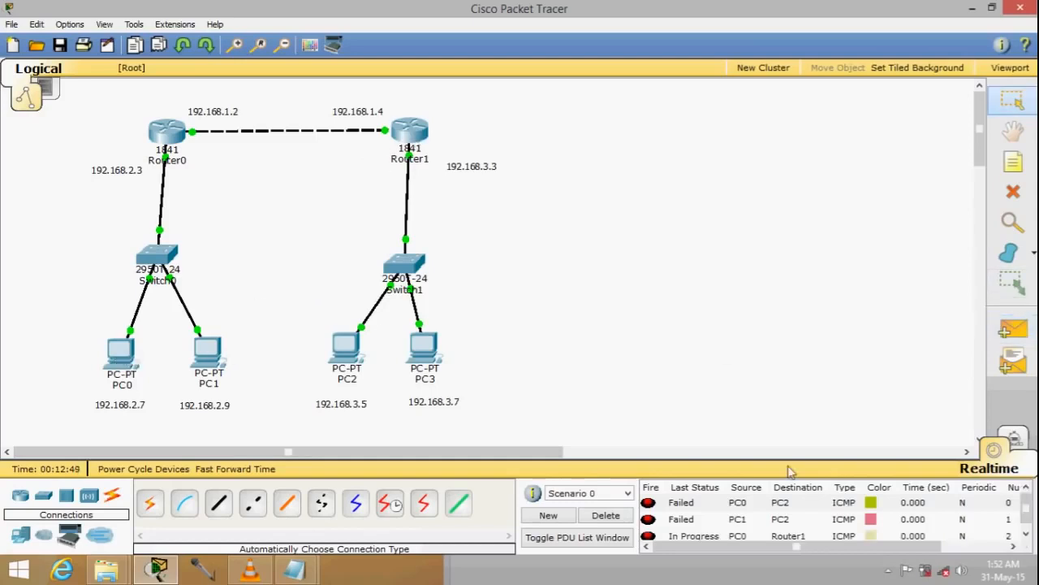
{"action": "left_click", "coordinate": [613, 515]}
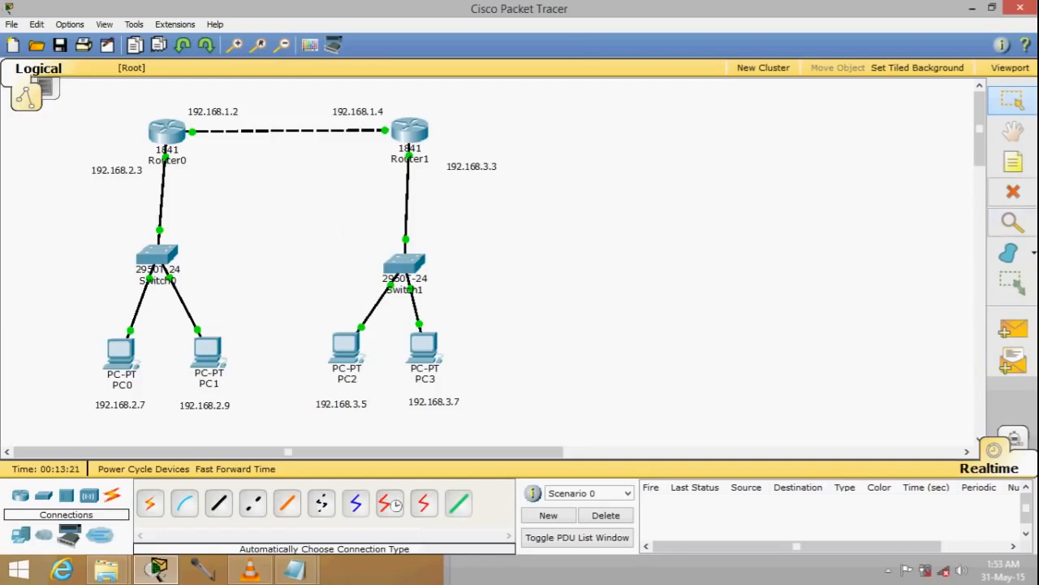
Inspect Router0's routing table to see which networks it knows, and close the table
{"action": "left_click", "coordinate": [1012, 221]}
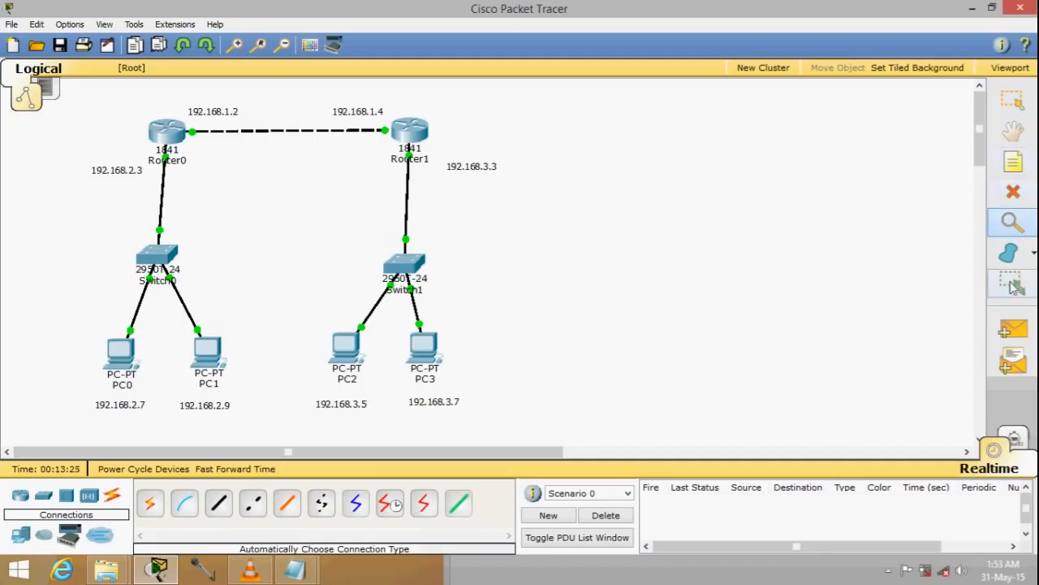
{"action": "left_click", "coordinate": [169, 137]}
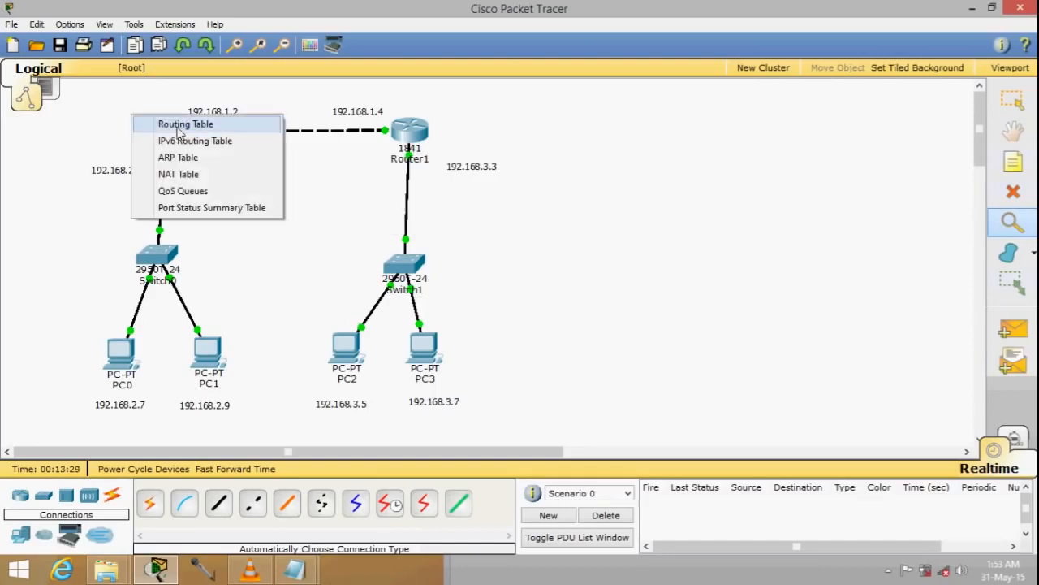
{"action": "left_click", "coordinate": [176, 126]}
{"action": "left_click_drag", "start_coordinate": [260, 242], "coordinate": [475, 321]}
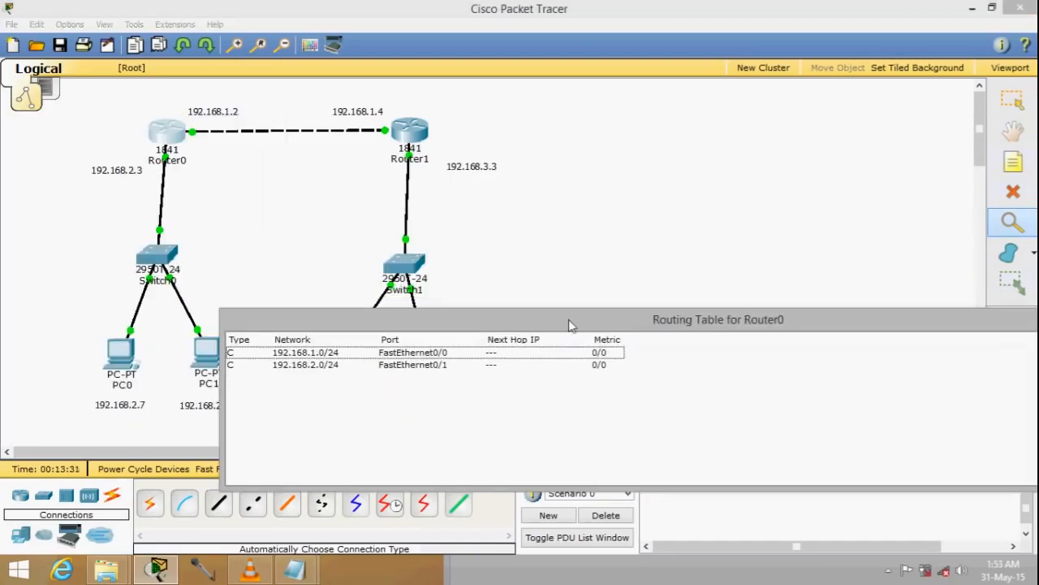
{"action": "left_click_drag", "start_coordinate": [566, 321], "coordinate": [501, 325]}
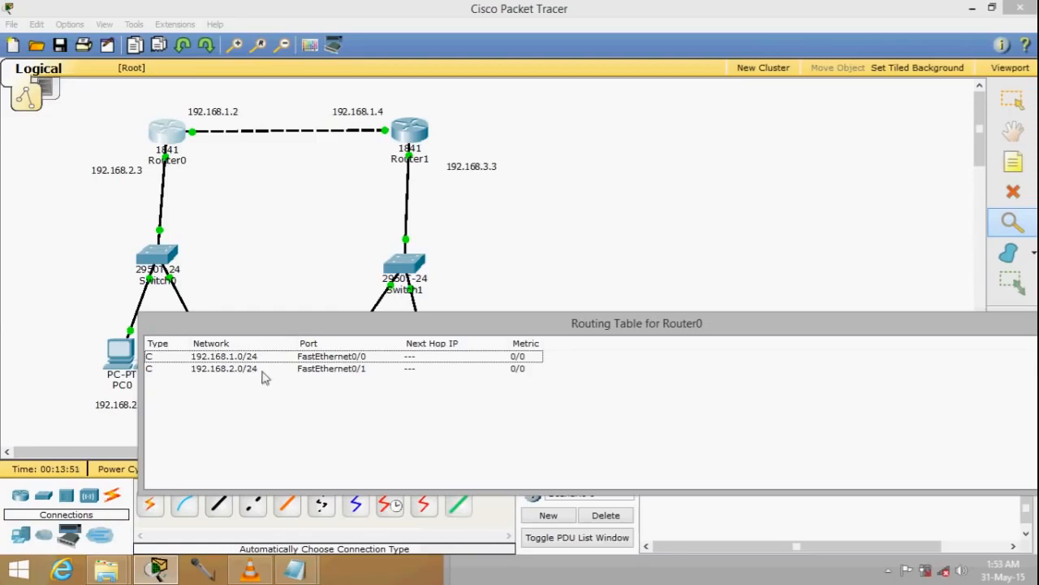
{"action": "left_click_drag", "start_coordinate": [720, 329], "coordinate": [487, 391]}
{"action": "left_click", "coordinate": [890, 384]}
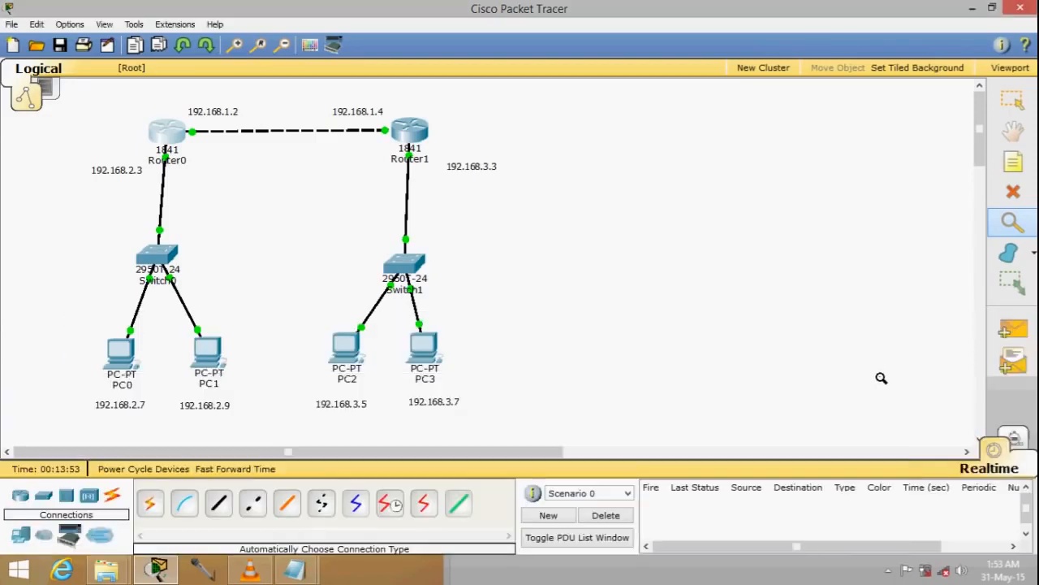
{"action": "key", "text": "Escape"}
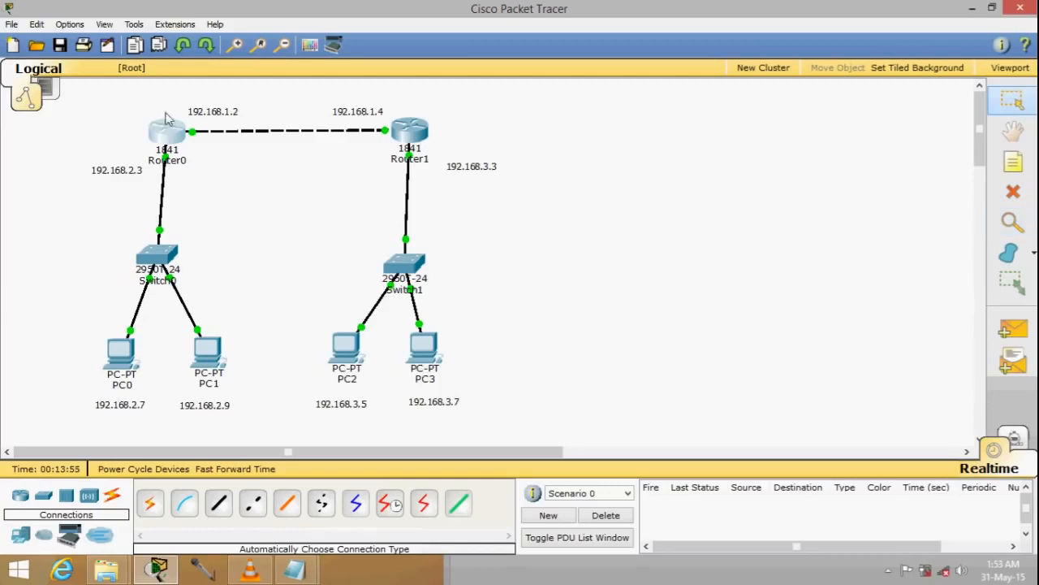
Add a static route on Router0 to network 192.168.3.0 with mask 255.255.255.0 and next hop 192.168.1.4
{"action": "left_click", "coordinate": [164, 133]}
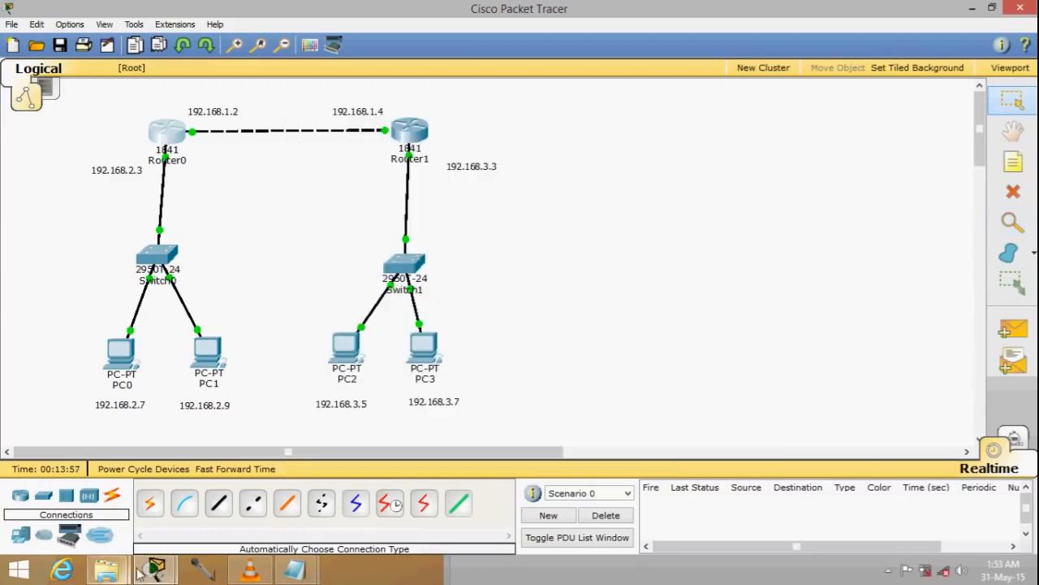
{"action": "mouse_move", "coordinate": [154, 570]}
{"action": "left_click", "coordinate": [268, 497]}
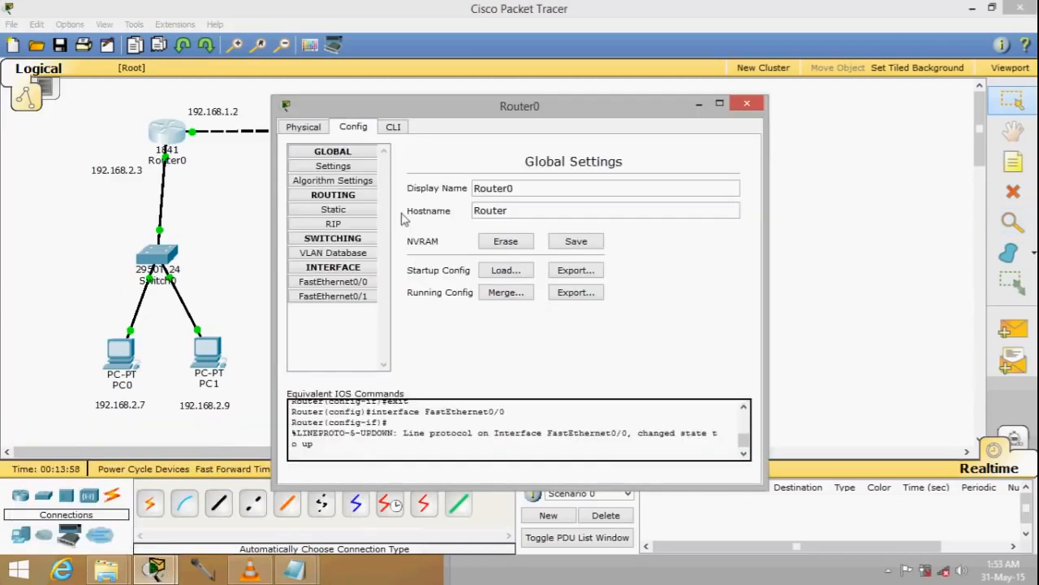
{"action": "left_click", "coordinate": [336, 213]}
{"action": "left_click_drag", "start_coordinate": [567, 105], "coordinate": [824, 176]}
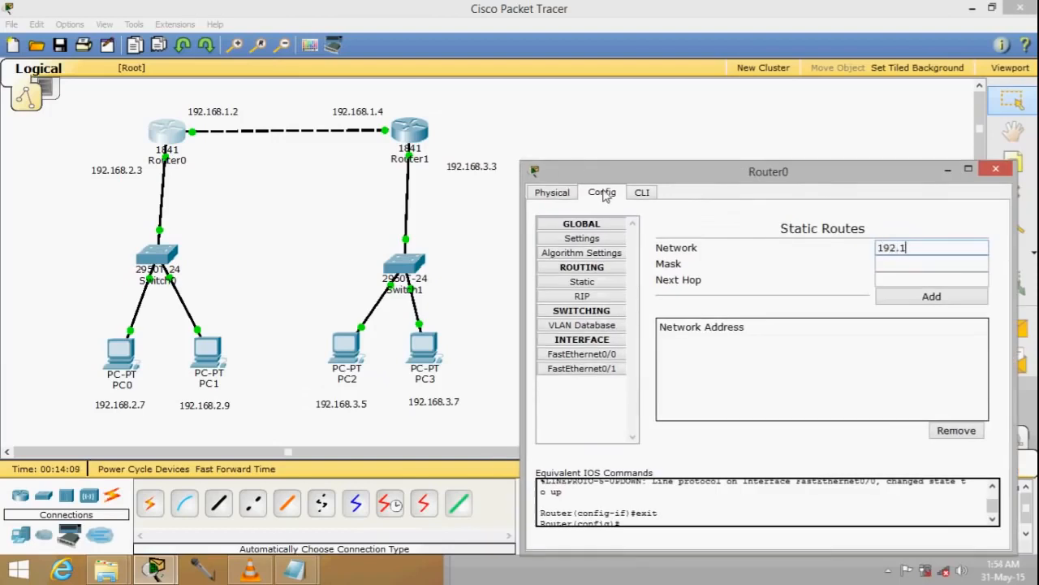
{"action": "type", "text": "3.0"}
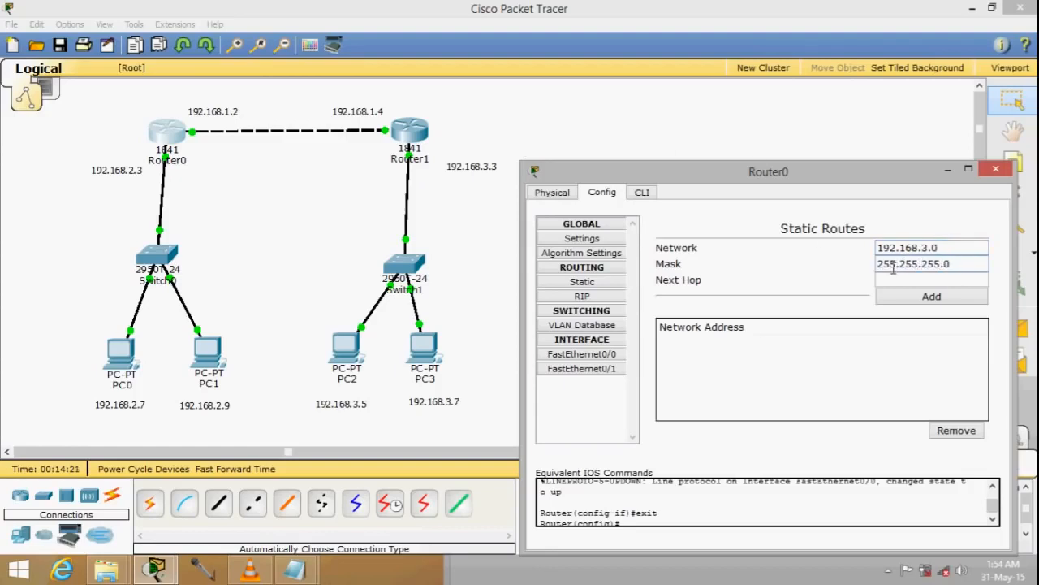
{"action": "left_click", "coordinate": [889, 281]}
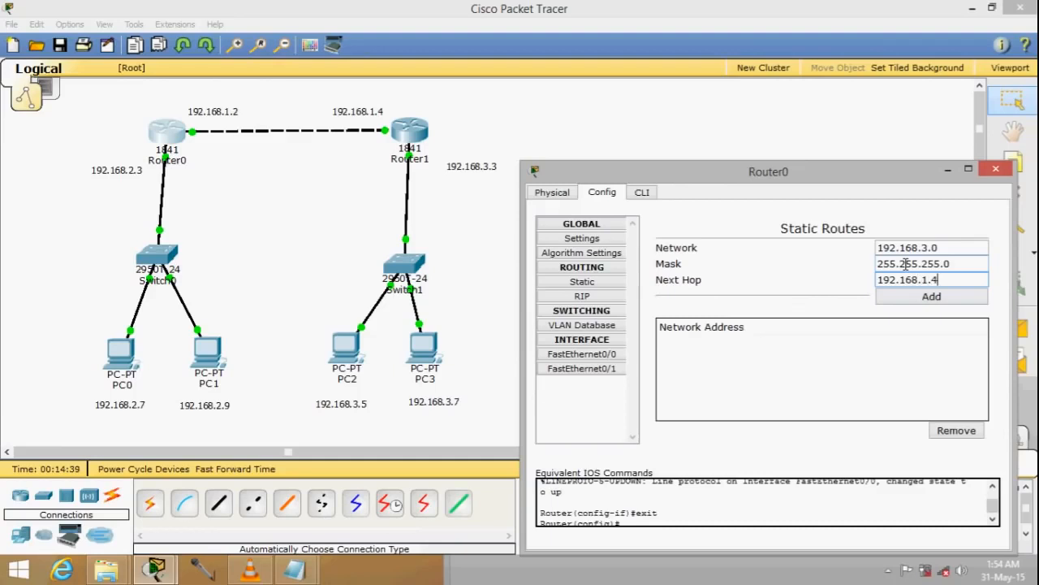
{"action": "left_click", "coordinate": [922, 297]}
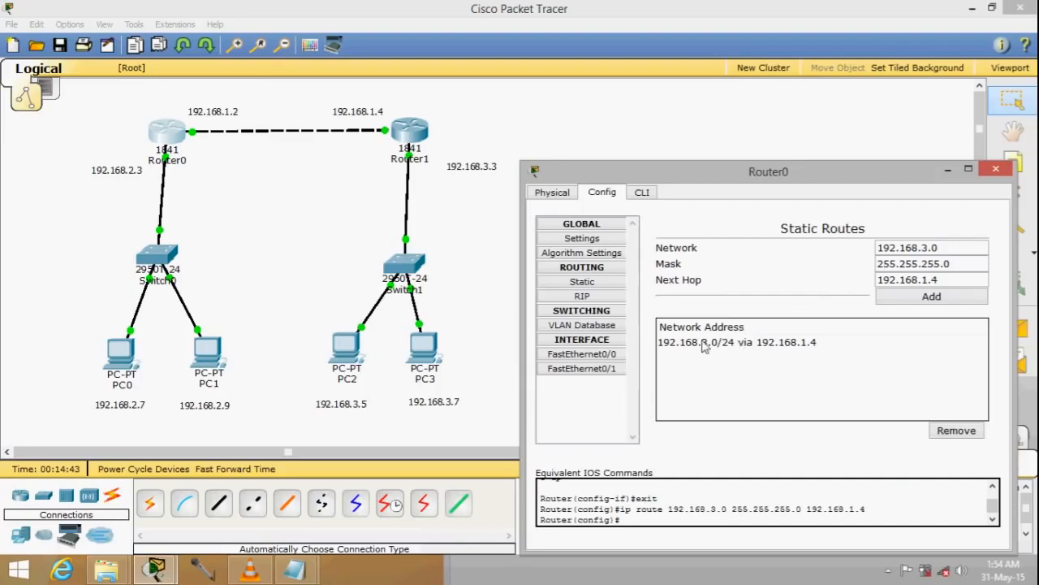
{"action": "left_click", "coordinate": [996, 168]}
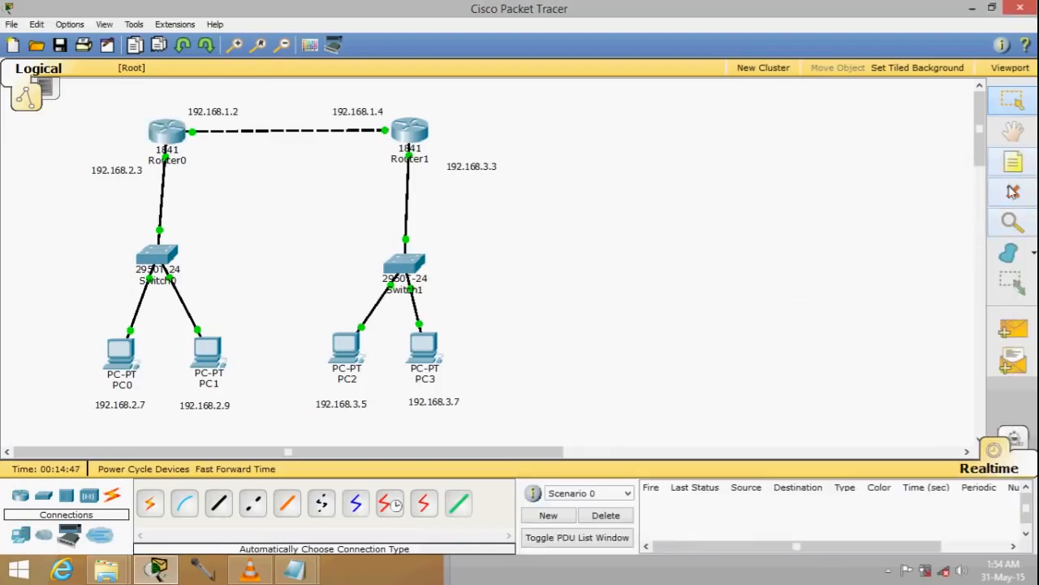
Check Router0's routing table for the added static route to 192.168.3.0, and close the table
{"action": "left_click", "coordinate": [1012, 222]}
{"action": "left_click", "coordinate": [184, 138]}
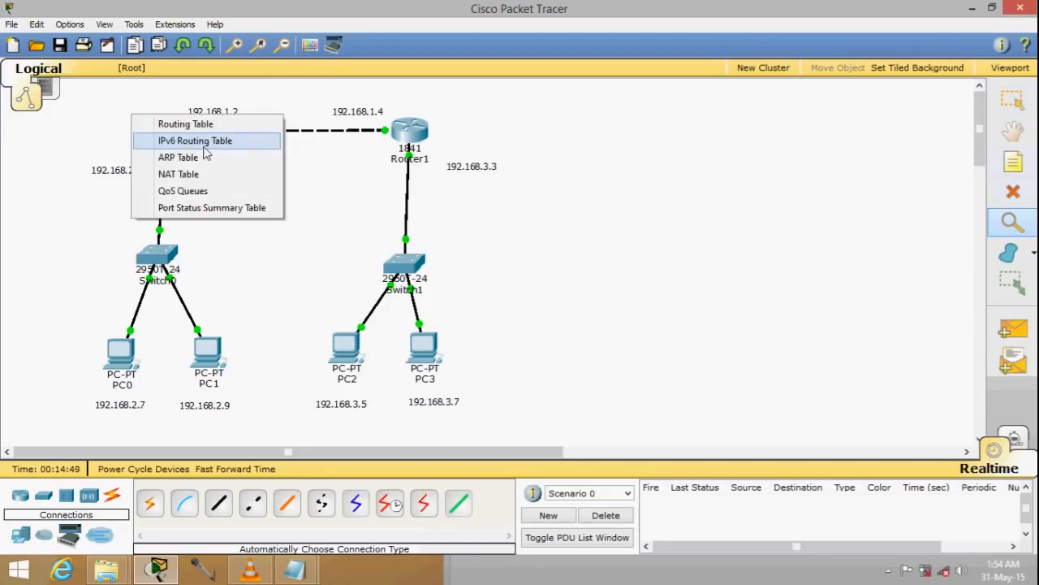
{"action": "left_click", "coordinate": [203, 143]}
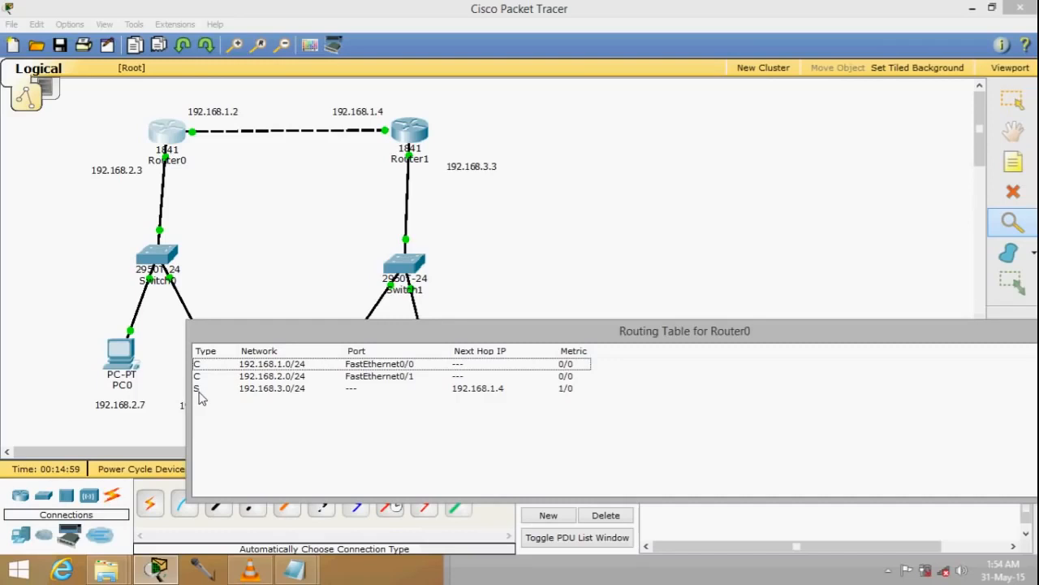
{"action": "left_click_drag", "start_coordinate": [366, 334], "coordinate": [909, 355]}
{"action": "left_click", "coordinate": [935, 350]}
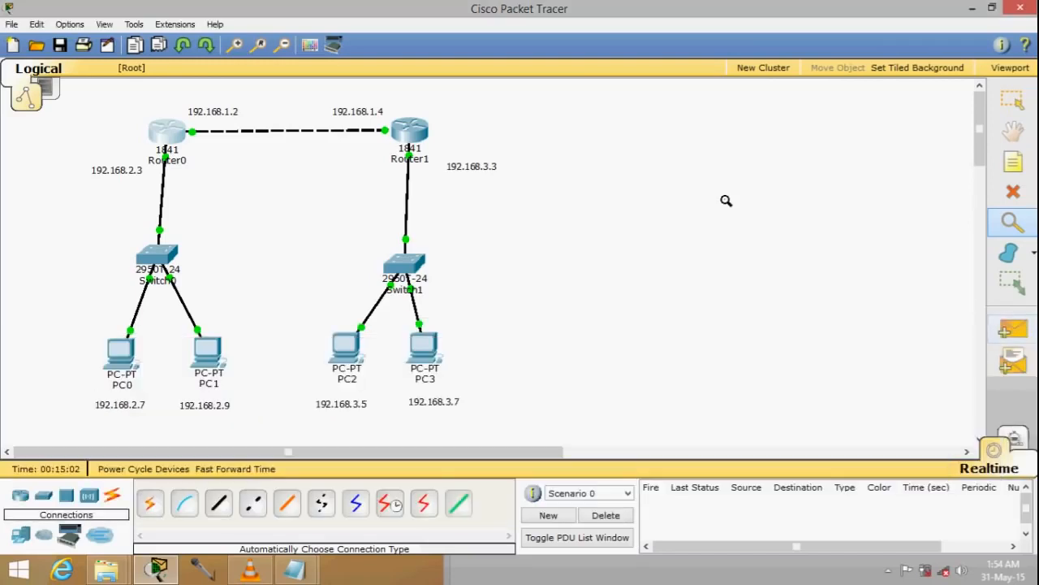
{"action": "key", "text": "Escape"}
Add a static route on Router1 to network 192.168.2.0 with mask 255.255.255.0 and next hop 192.168.1.2
{"action": "left_click", "coordinate": [410, 131]}
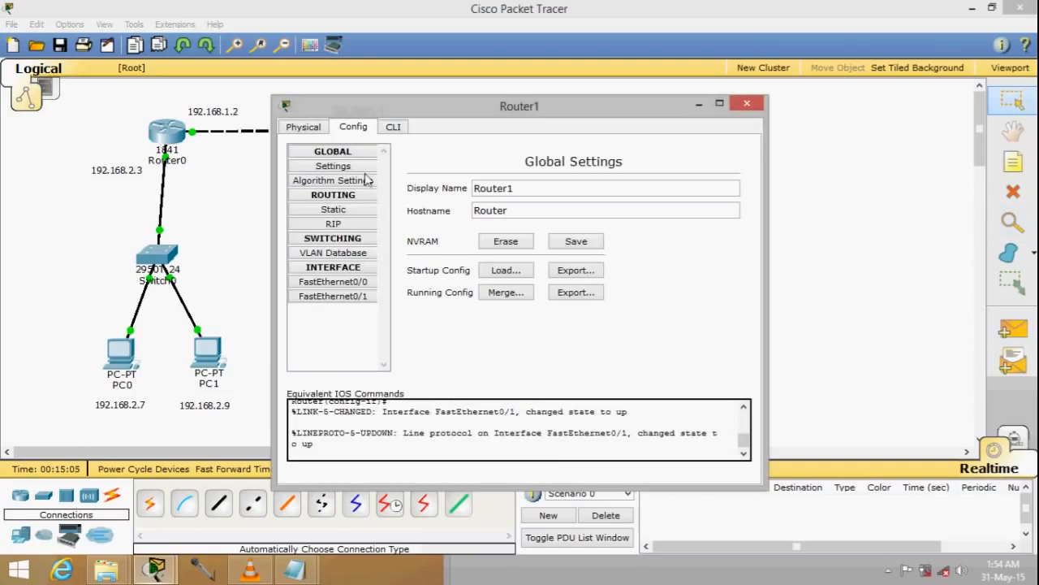
{"action": "left_click", "coordinate": [333, 209]}
{"action": "left_click_drag", "start_coordinate": [481, 109], "coordinate": [725, 180]}
{"action": "left_click", "coordinate": [895, 254]}
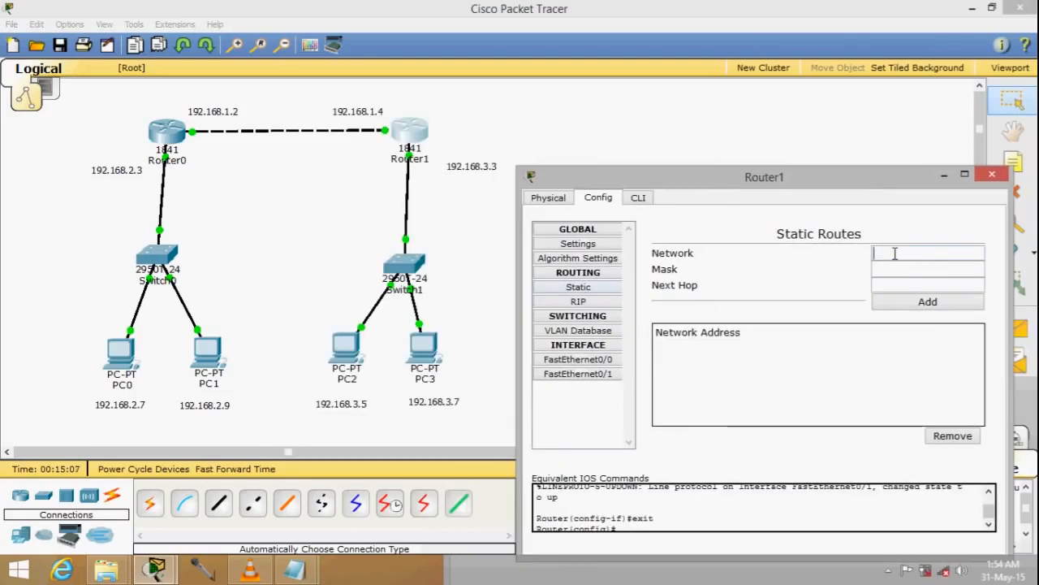
{"action": "type", "text": "192.168.2.0"}
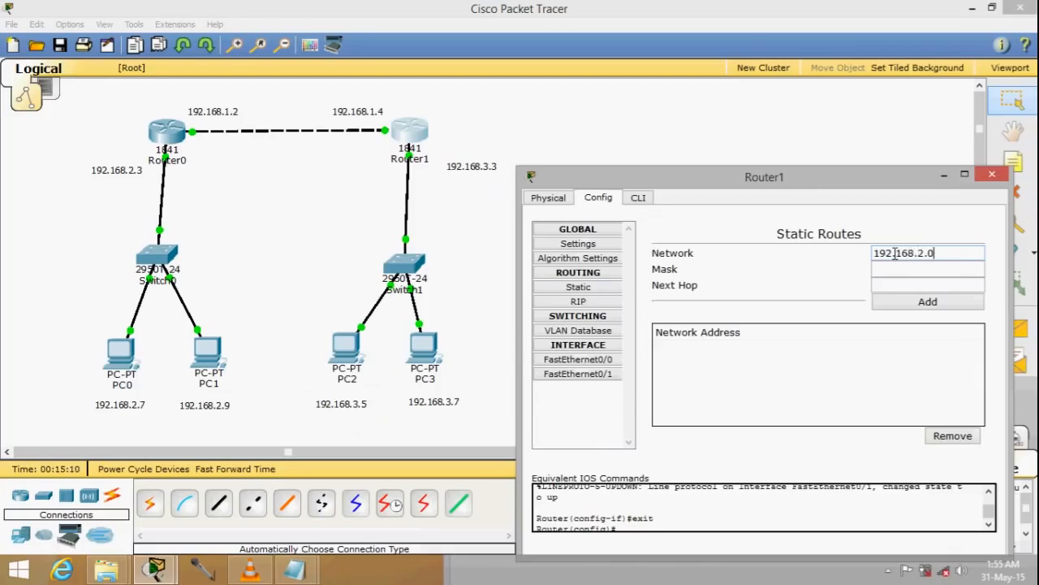
{"action": "left_click", "coordinate": [881, 269]}
{"action": "type", "text": "255.255.255.0"}
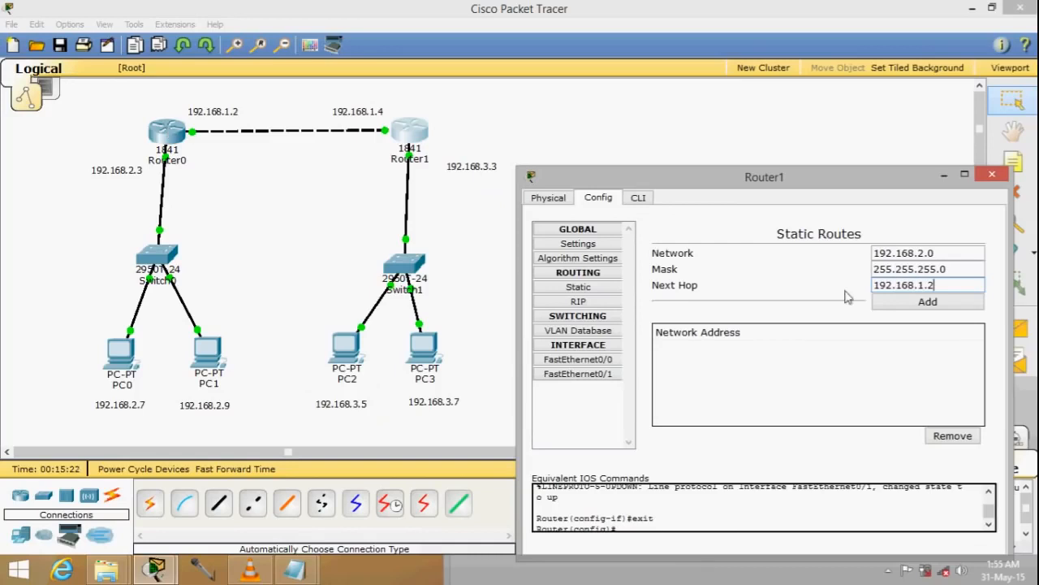
{"action": "left_click", "coordinate": [893, 306]}
{"action": "left_click", "coordinate": [992, 174]}
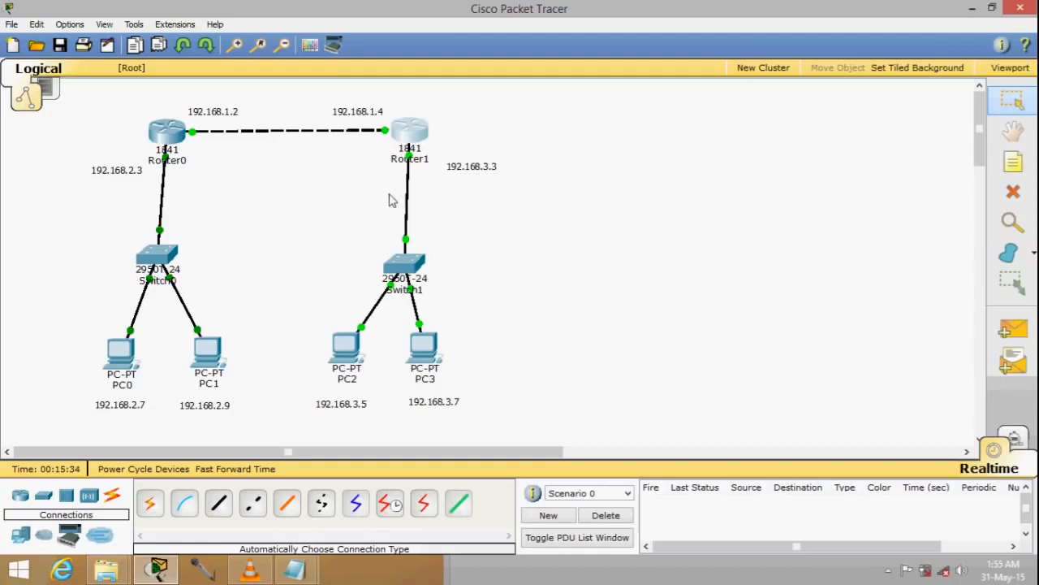
Add a note reading "STATIC ROUTING" to the workspace and place it above the link between the two routers
{"action": "left_click", "coordinate": [1013, 161]}
{"action": "left_click", "coordinate": [726, 121]}
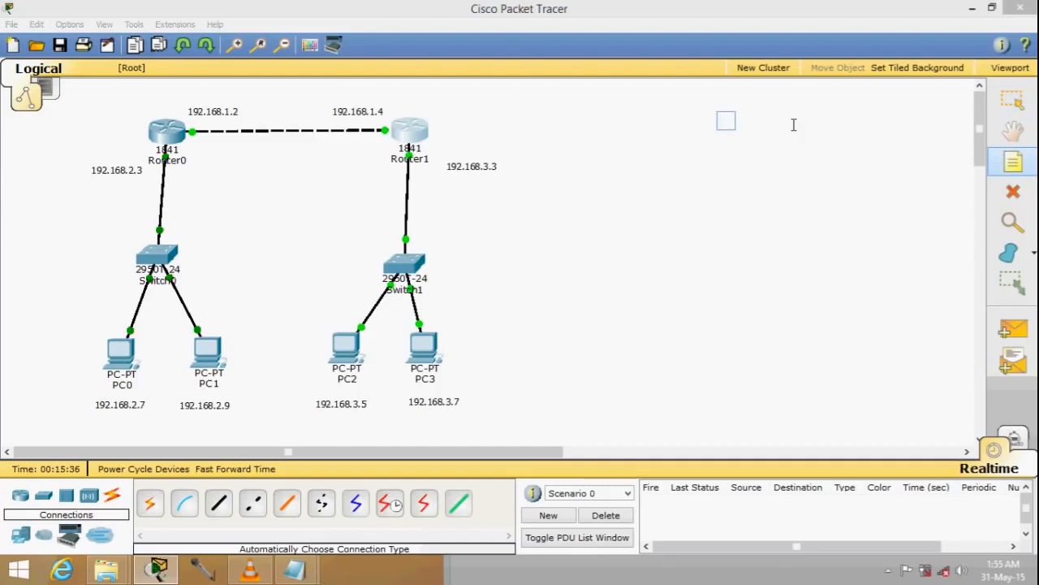
{"action": "left_click", "coordinate": [794, 124]}
{"action": "type", "text": "SATT"}
{"action": "key", "text": "BackSpace"}
{"action": "key", "text": "BackSpace"}
{"action": "key", "text": "BackSpace"}
{"action": "key", "text": "BackSpace"}
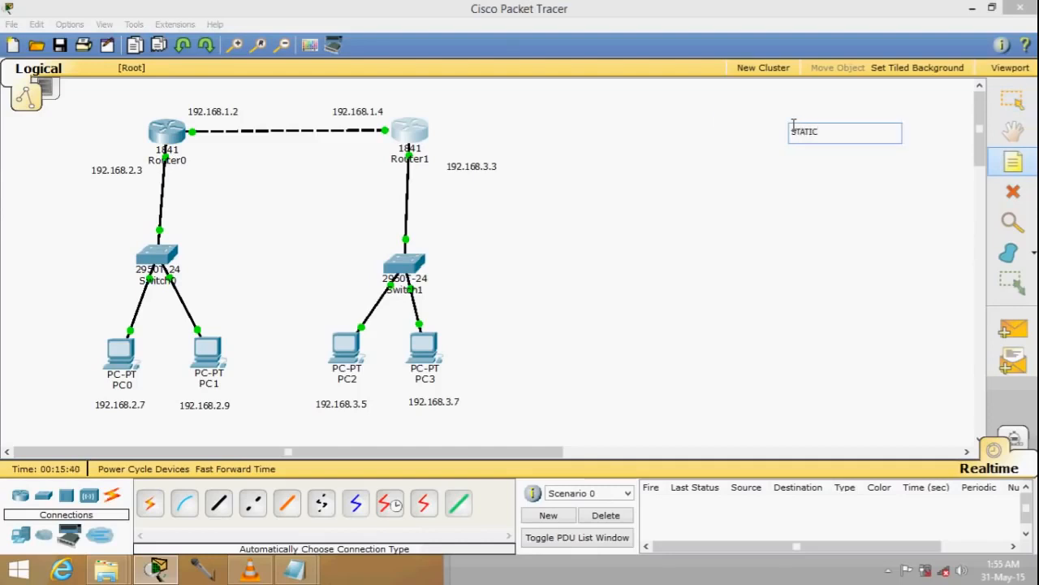
{"action": "type", "text": "TIC ROUTING"}
{"action": "left_click", "coordinate": [721, 130]}
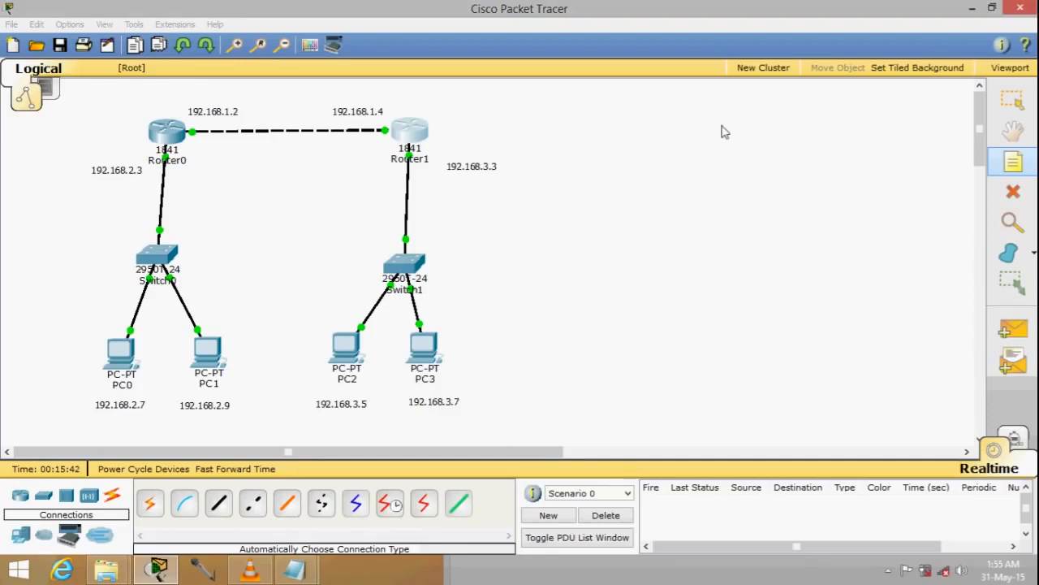
{"action": "left_click_drag", "start_coordinate": [835, 141], "coordinate": [295, 104]}
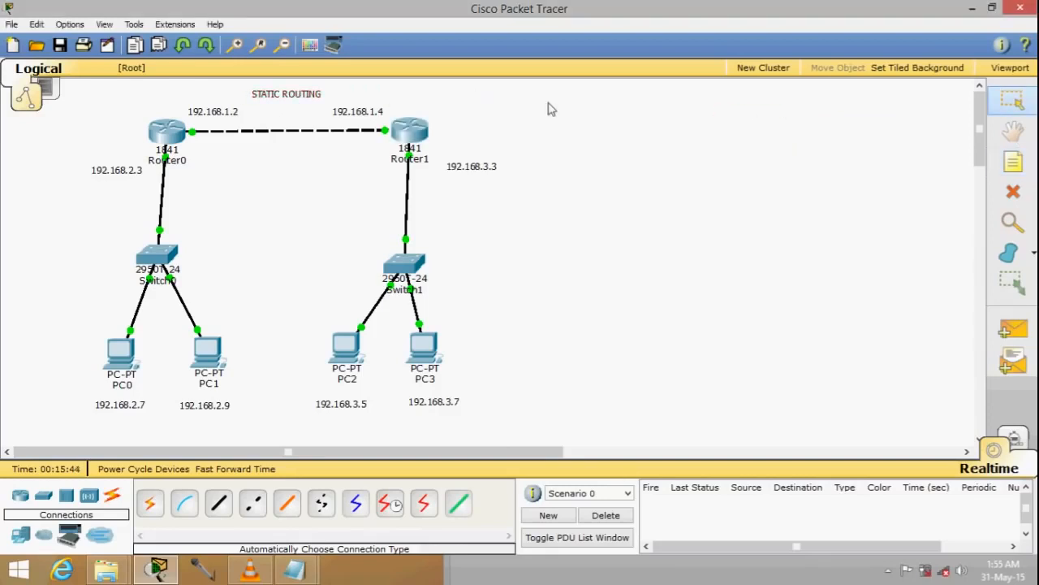
Send a simple PDU from PC1 to PC2, clear the scenario, and send the same PDU again
{"action": "left_click", "coordinate": [1013, 329]}
{"action": "left_click", "coordinate": [210, 356]}
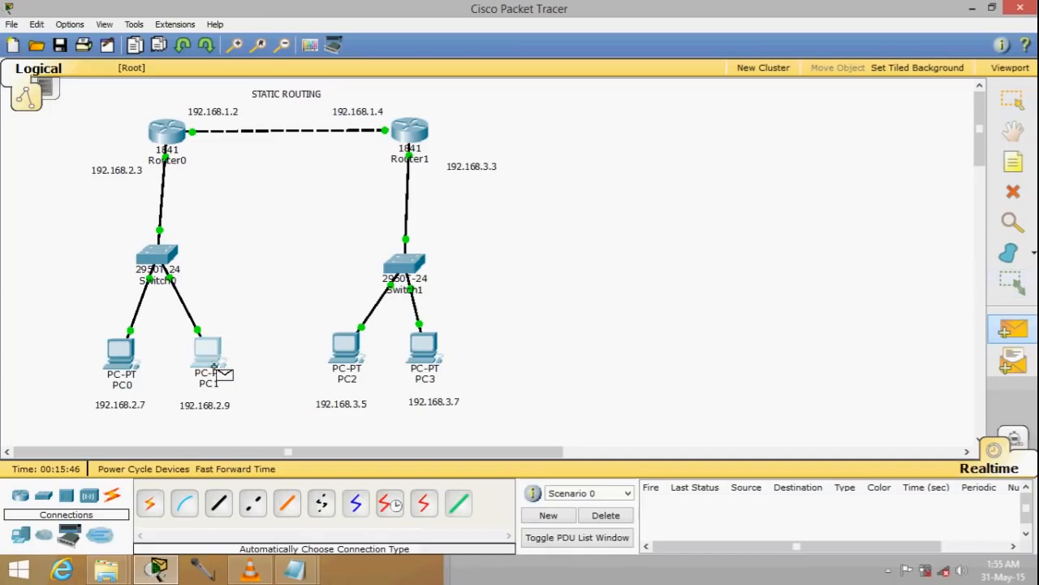
{"action": "left_click", "coordinate": [347, 357]}
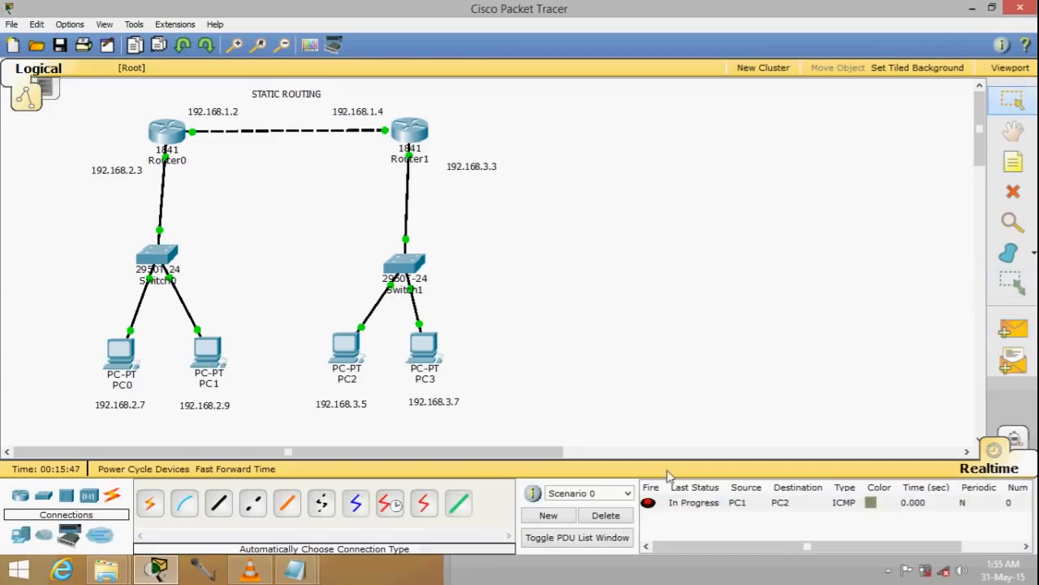
{"action": "left_click", "coordinate": [605, 515]}
{"action": "left_click", "coordinate": [1012, 329]}
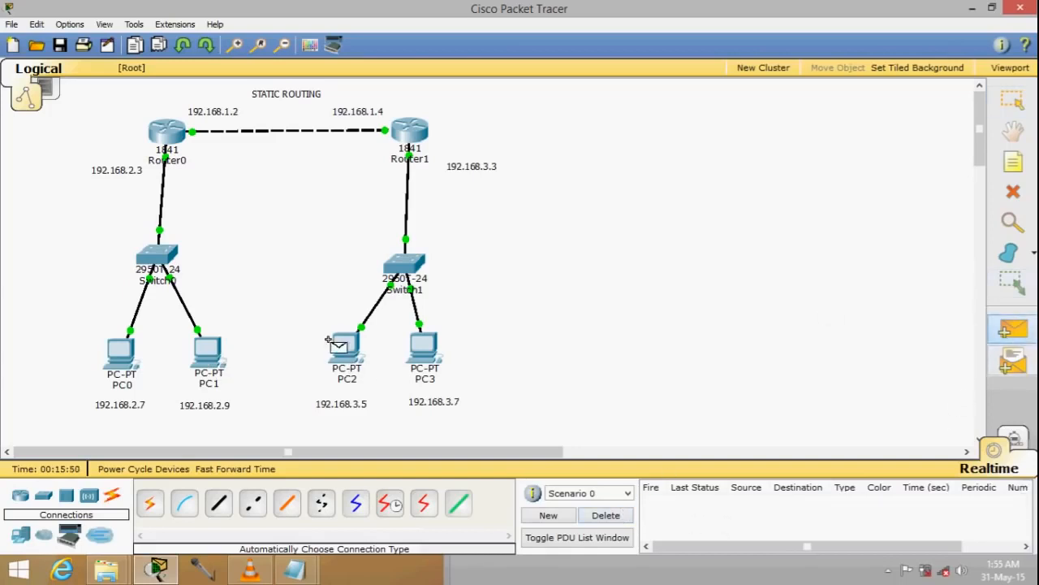
{"action": "left_click", "coordinate": [208, 357]}
{"action": "left_click", "coordinate": [349, 361]}
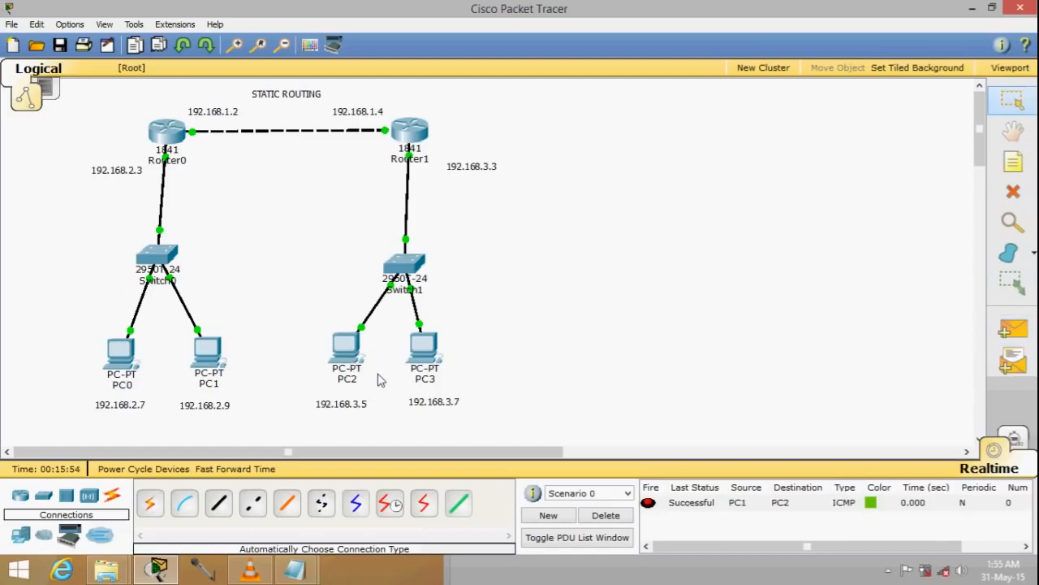
Test the reverse direction by sending a simple PDU from PC3 to PC0
{"action": "left_click", "coordinate": [1013, 329]}
{"action": "left_click", "coordinate": [424, 347]}
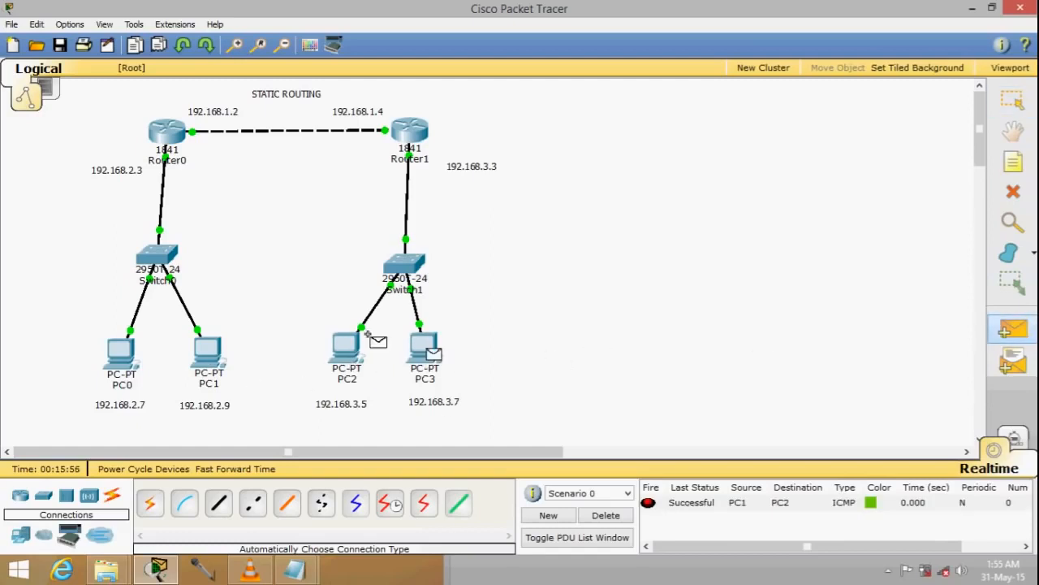
{"action": "left_click", "coordinate": [121, 353]}
Clear the PDU scenario and send a simple PDU from PC0 to Router1 over the static route
{"action": "key", "text": "p"}
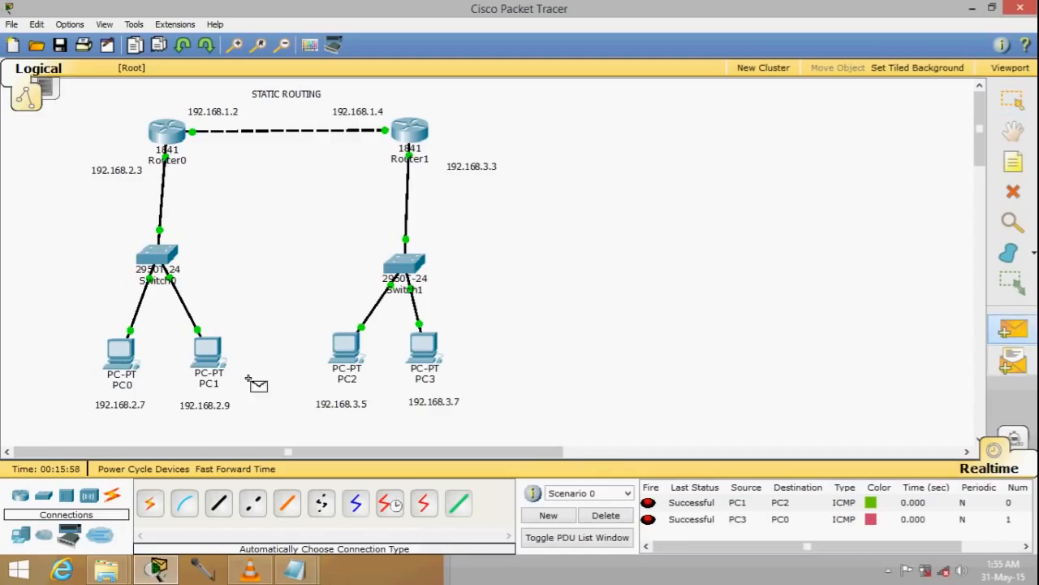
{"action": "left_click", "coordinate": [121, 358]}
{"action": "left_click", "coordinate": [603, 515]}
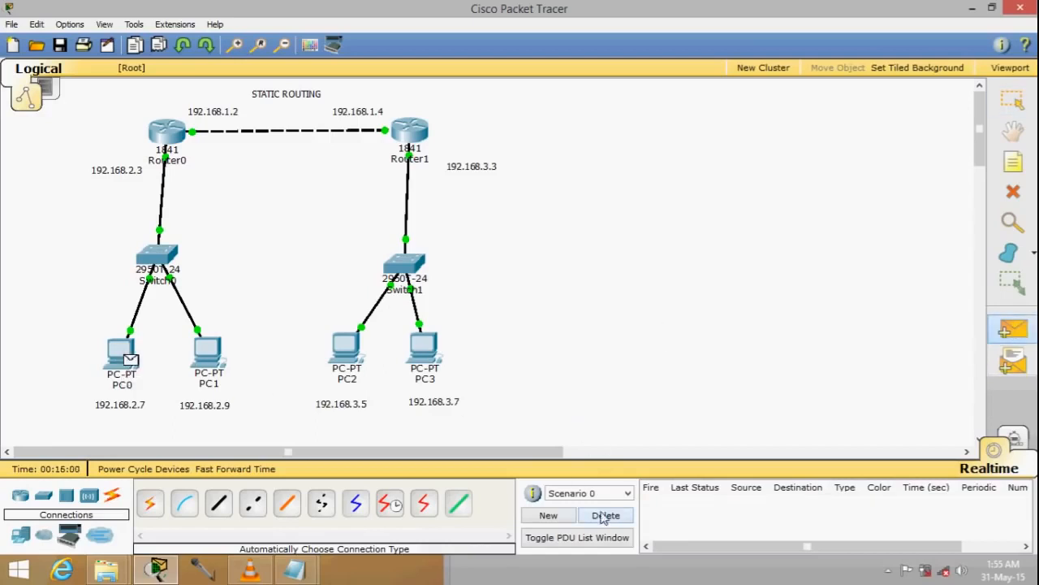
{"action": "left_click", "coordinate": [416, 134]}
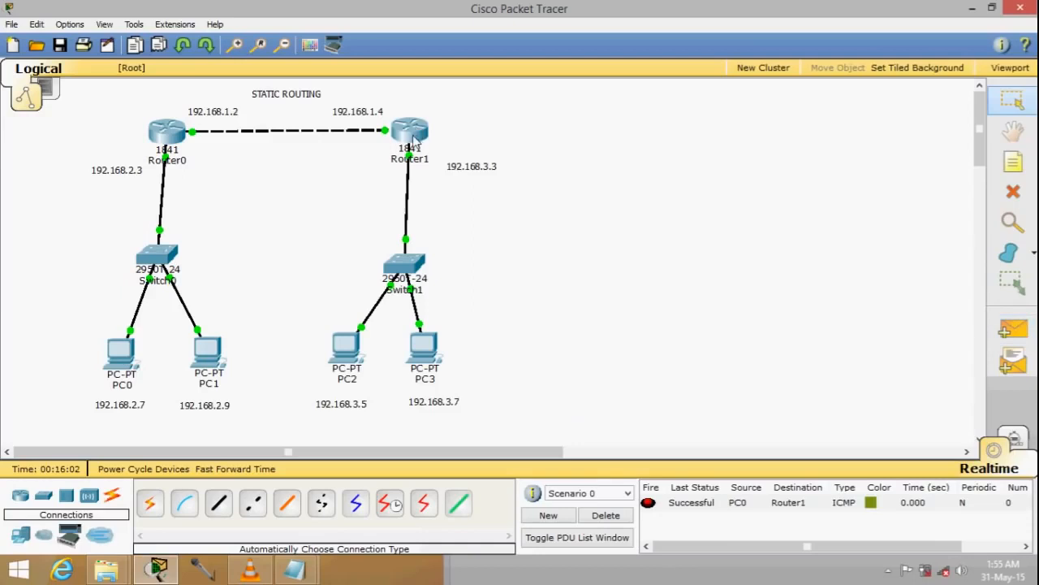
{"action": "mouse_move", "coordinate": [417, 142]}
{"action": "mouse_move", "coordinate": [180, 134]}
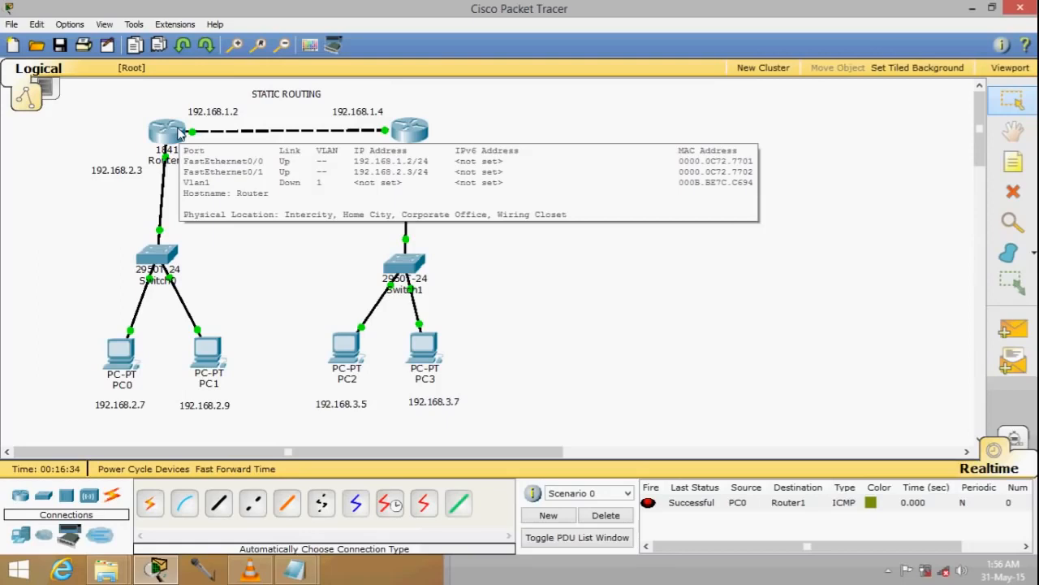